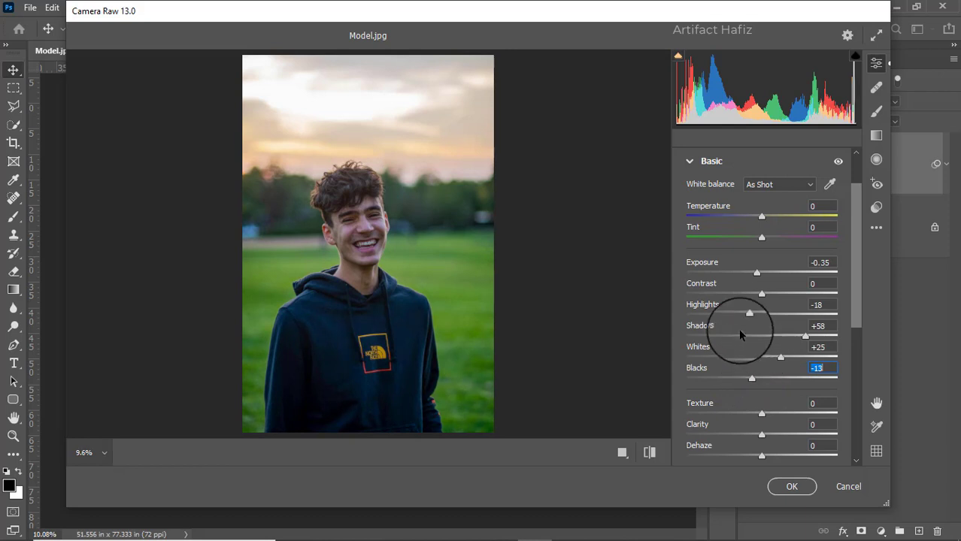
Set Texture to +16, Clarity to +14 and Dehaze to -6 in the Basic adjustments.
{"action": "scroll", "coordinate": [761, 326], "scroll_direction": "down", "scroll_amount": 1}
{"action": "scroll", "coordinate": [765, 334], "scroll_direction": "down", "scroll_amount": 1}
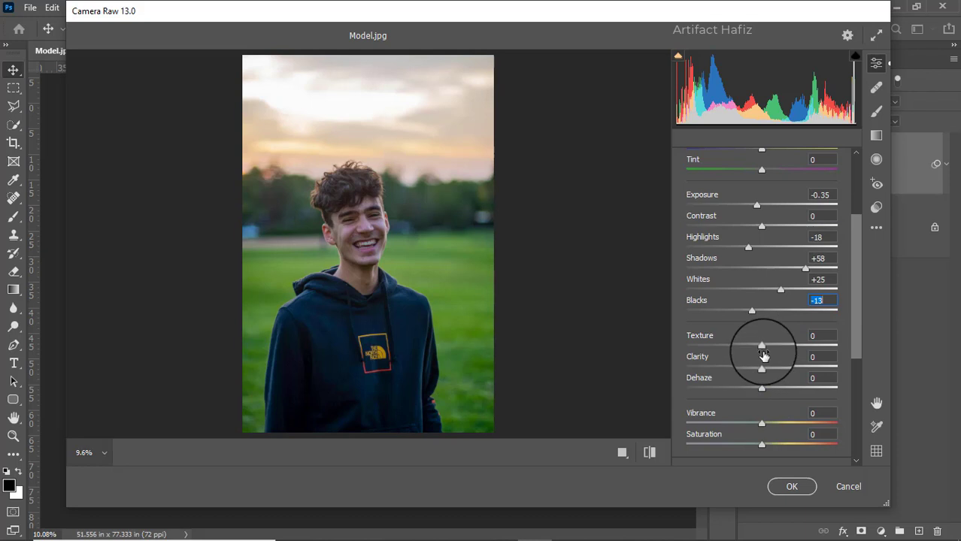
{"action": "left_click_drag", "start_coordinate": [765, 348], "coordinate": [758, 391]}
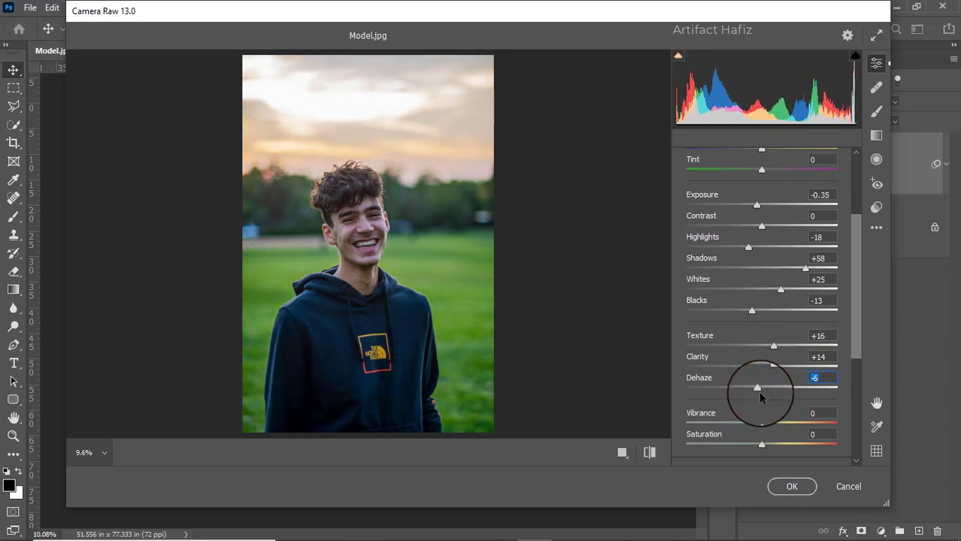
Shape the main point curve: raise the black point to output 14 and add points at input 61, output 60 and input 198, output 203.
{"action": "scroll", "coordinate": [774, 367], "scroll_direction": "down", "scroll_amount": 3}
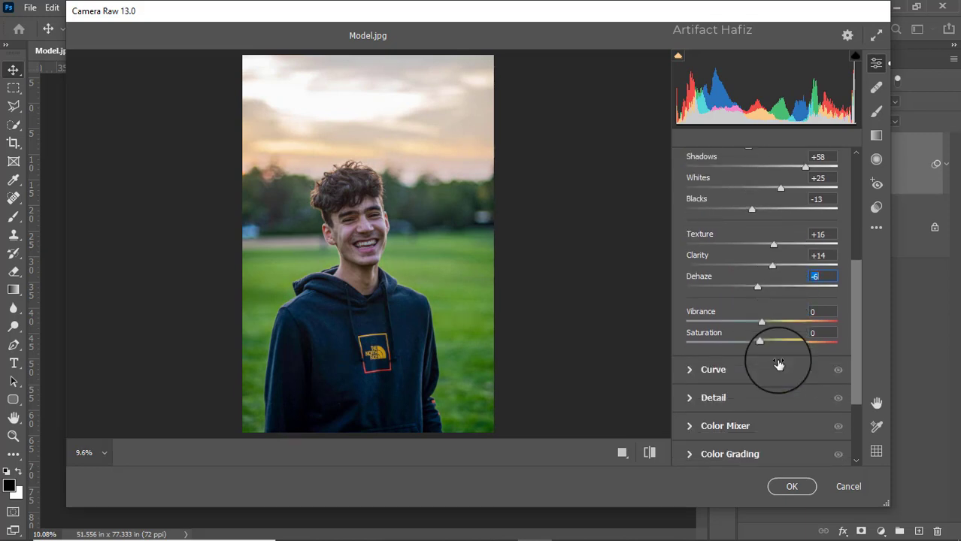
{"action": "left_click", "coordinate": [689, 370]}
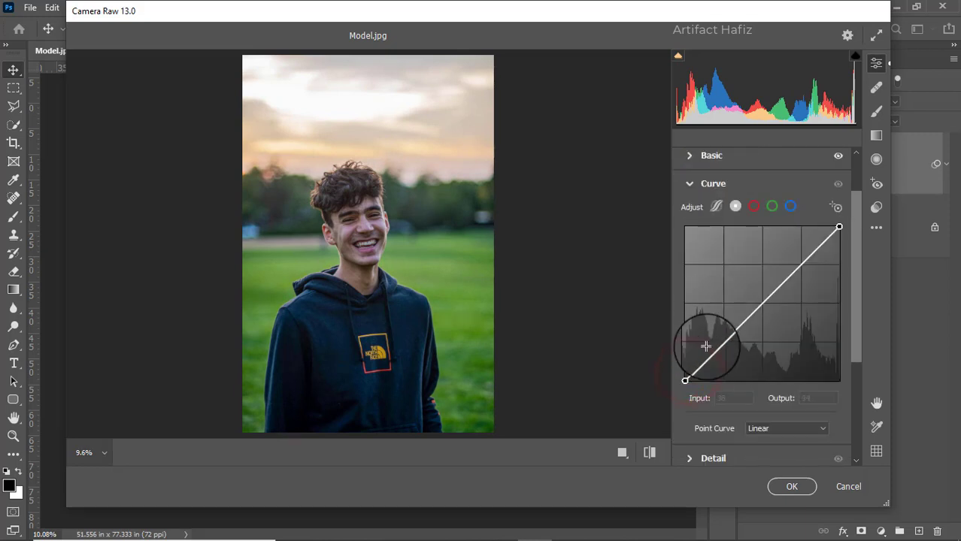
{"action": "left_click_drag", "start_coordinate": [685, 380], "coordinate": [685, 372]}
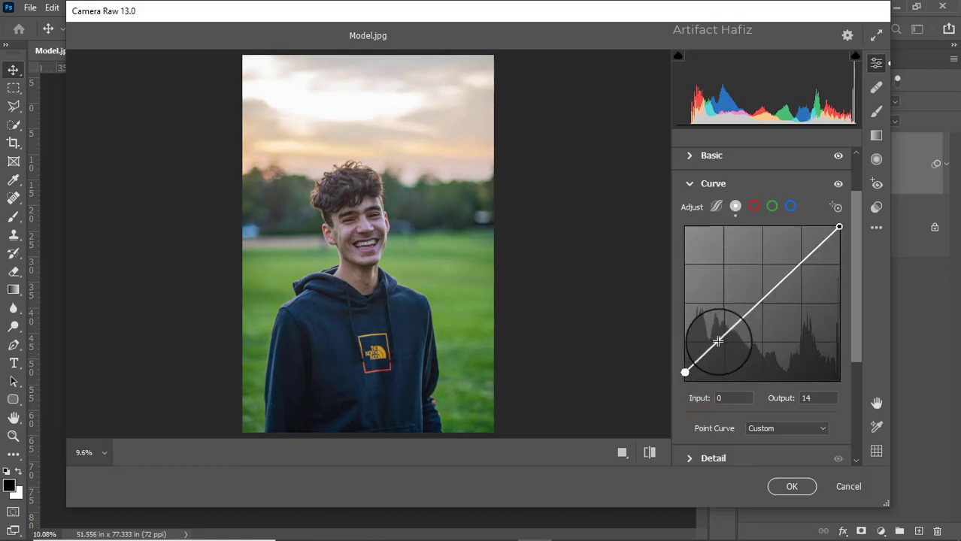
{"action": "left_click_drag", "start_coordinate": [718, 339], "coordinate": [722, 344]}
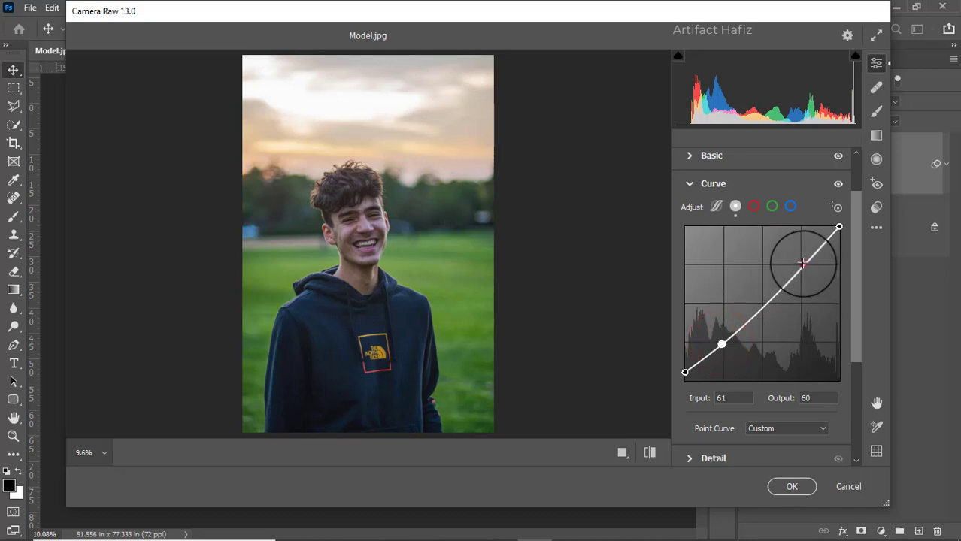
{"action": "left_click_drag", "start_coordinate": [804, 261], "coordinate": [805, 258]}
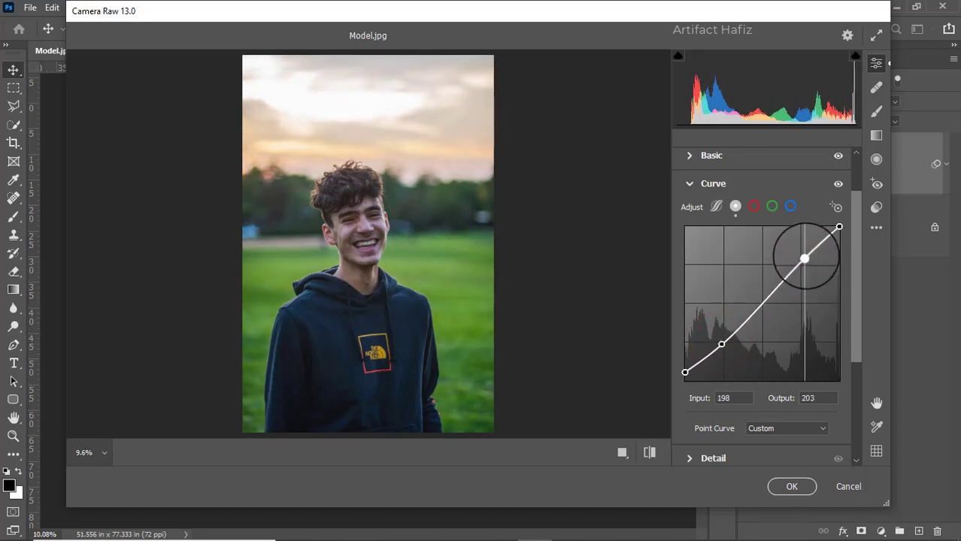
Form an S-curve on the red channel with points at input 71, output 53 and input 192, output 207.
{"action": "left_click", "coordinate": [753, 206]}
{"action": "left_click_drag", "start_coordinate": [721, 348], "coordinate": [728, 349]}
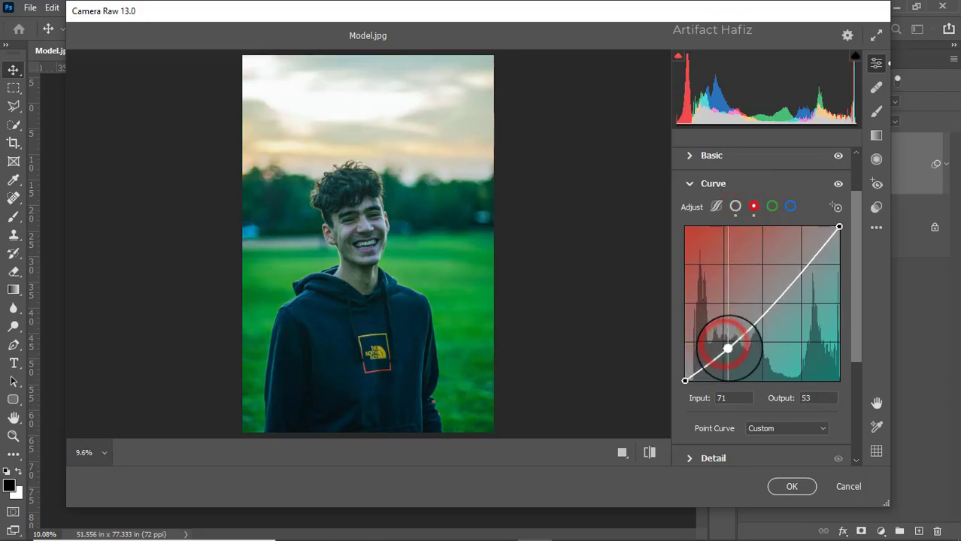
{"action": "left_click_drag", "start_coordinate": [806, 265], "coordinate": [801, 257]}
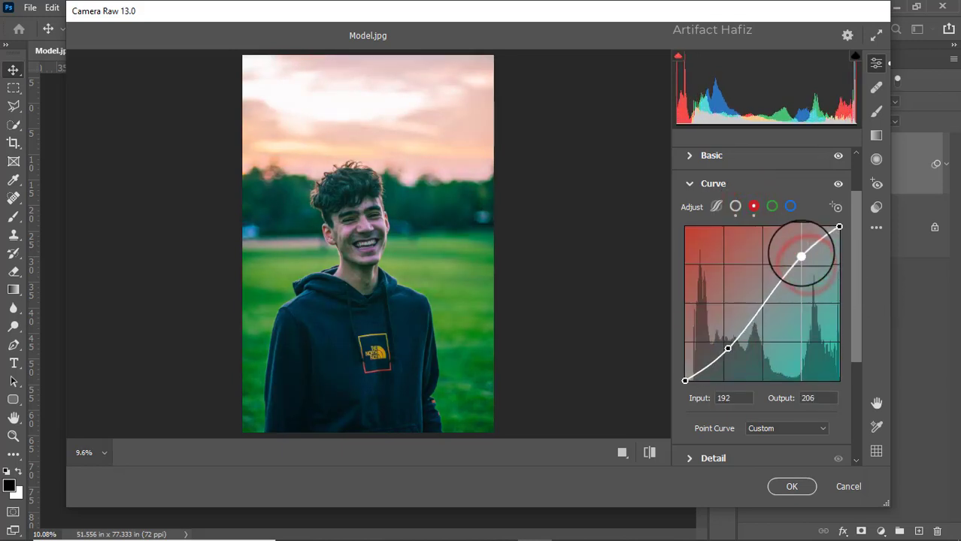
Form an S-curve on the green channel with points at input 70, output 54 and input 192, output 206.
{"action": "left_click", "coordinate": [771, 206]}
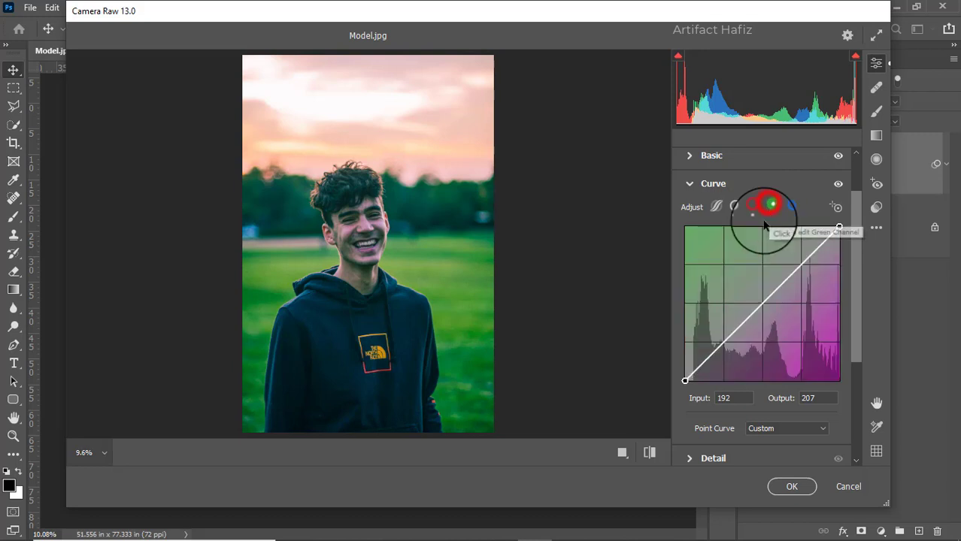
{"action": "left_click_drag", "start_coordinate": [722, 343], "coordinate": [727, 349]}
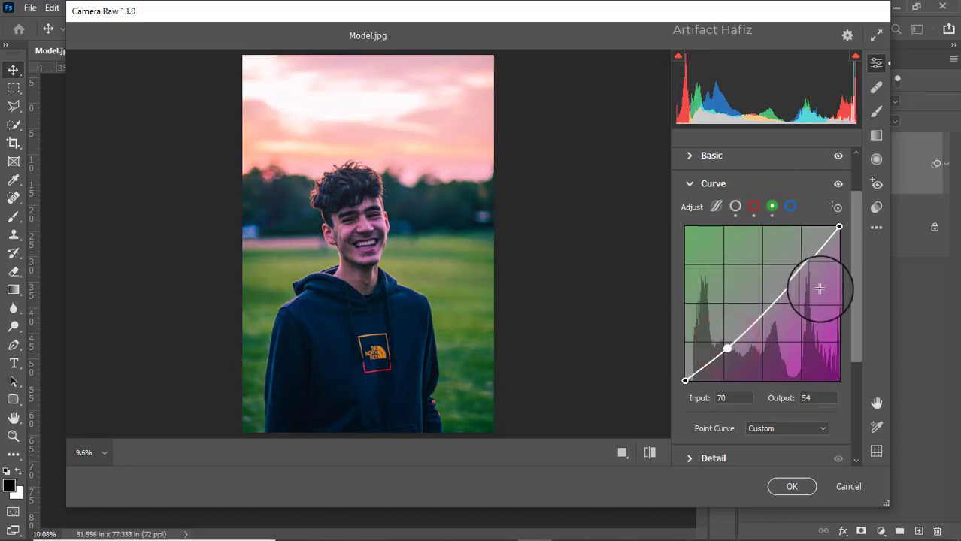
{"action": "left_click_drag", "start_coordinate": [803, 266], "coordinate": [801, 257]}
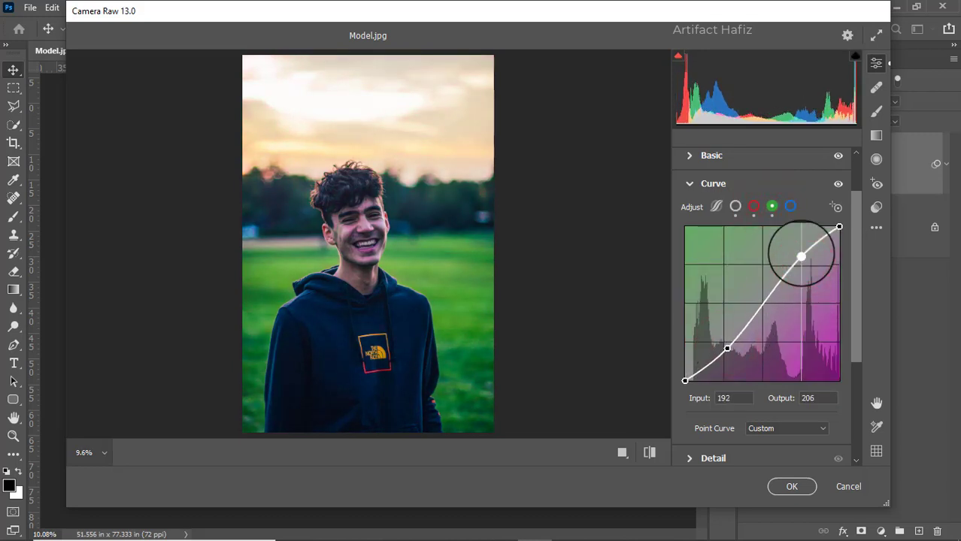
Form an S-curve on the blue channel with a lowered shadow point and a highlight point at input 190, output 210.
{"action": "left_click", "coordinate": [790, 206]}
{"action": "left_click_drag", "start_coordinate": [724, 338], "coordinate": [727, 349]}
{"action": "left_click_drag", "start_coordinate": [804, 267], "coordinate": [800, 255]}
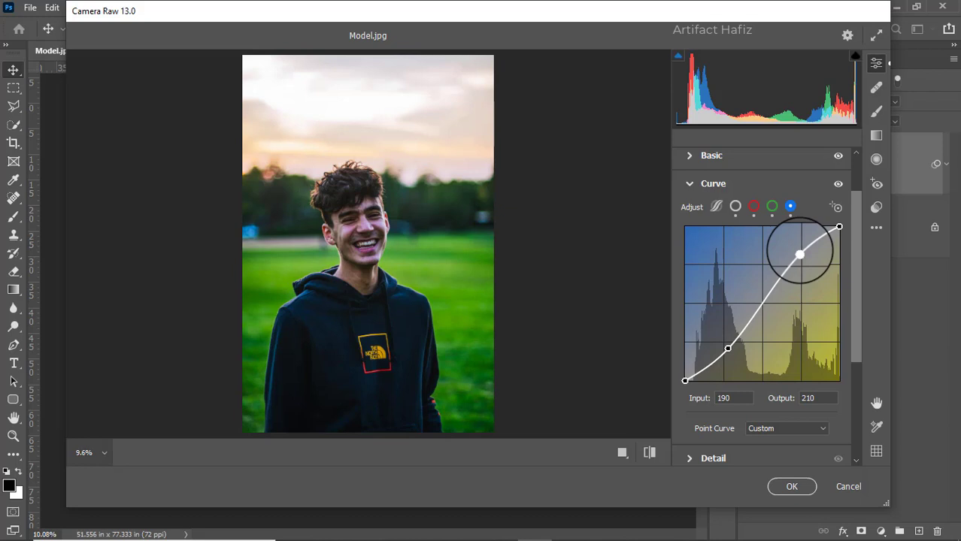
{"action": "left_click", "coordinate": [728, 206]}
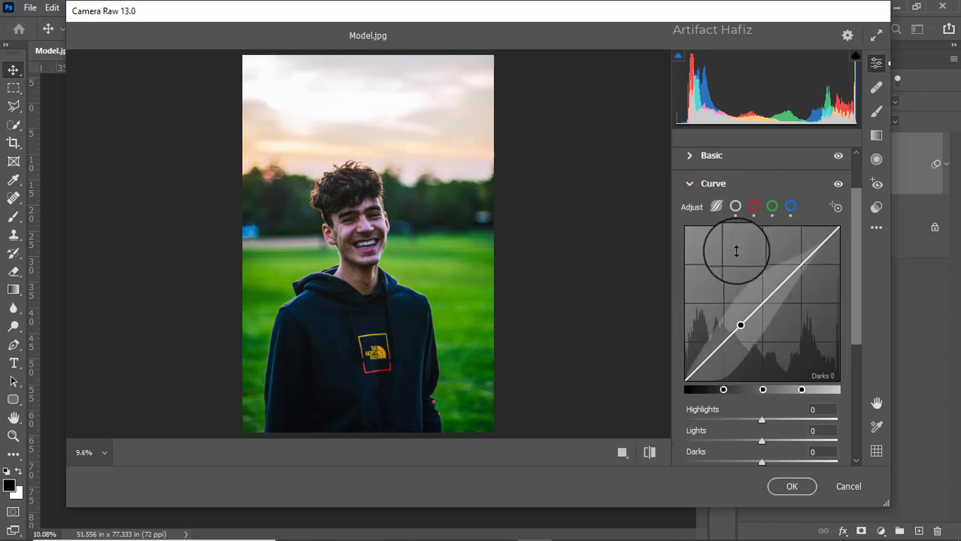
{"action": "left_click", "coordinate": [712, 209]}
{"action": "left_click", "coordinate": [708, 205]}
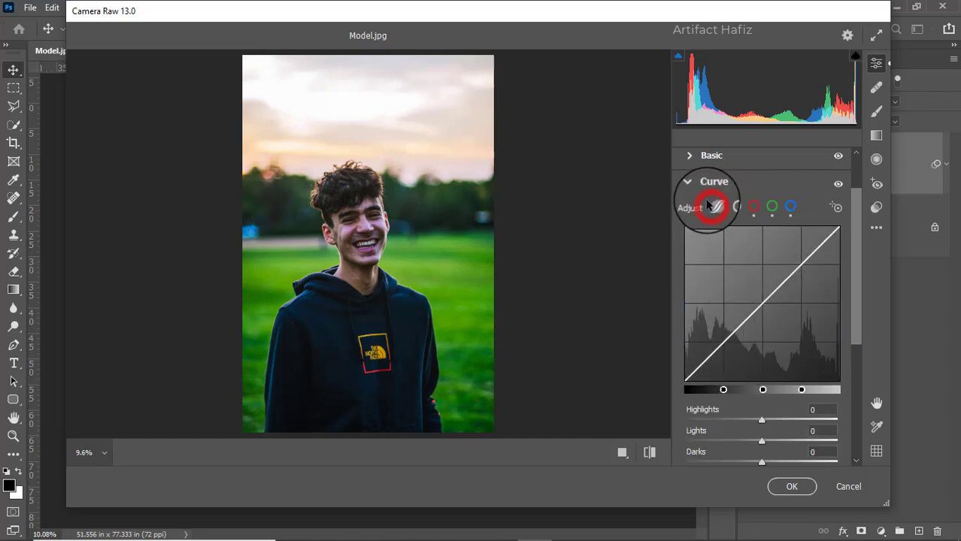
Set Sharpening to 21 and Noise Reduction to 12 in the Detail adjustments.
{"action": "left_click", "coordinate": [690, 186]}
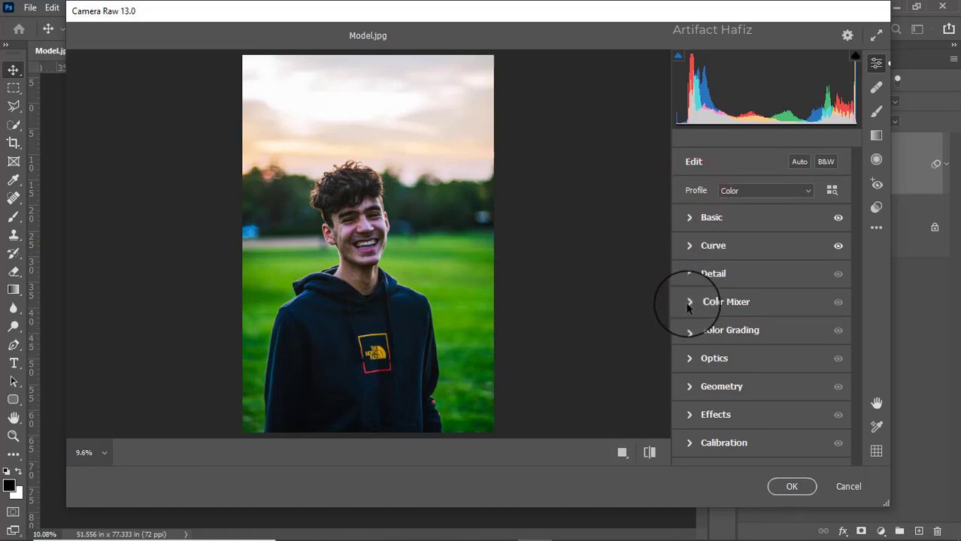
{"action": "left_click", "coordinate": [685, 274]}
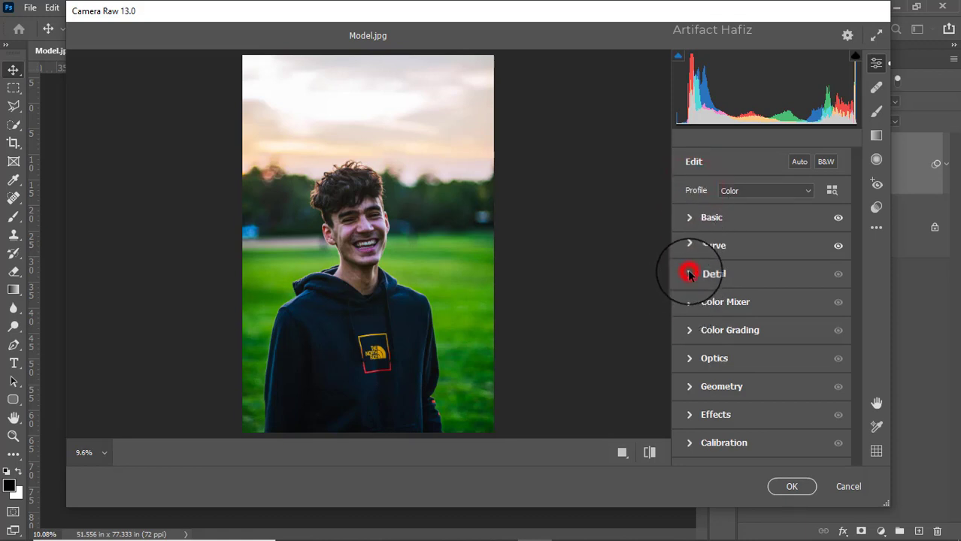
{"action": "left_click_drag", "start_coordinate": [707, 313], "coordinate": [700, 331]}
Set the Color Mixer saturation to Reds +6, Oranges +31, Yellows +22 and Greens -100.
{"action": "scroll", "coordinate": [709, 254], "scroll_direction": "down", "scroll_amount": 4}
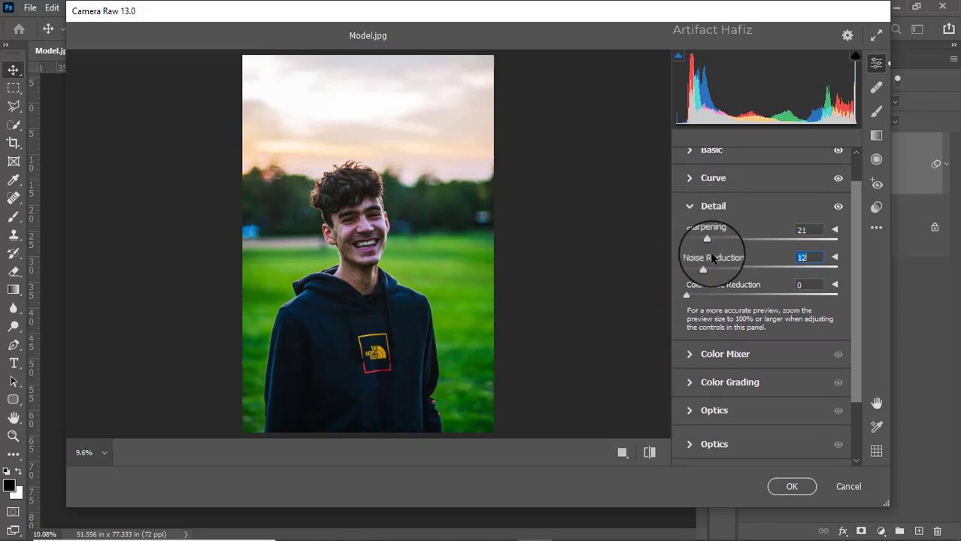
{"action": "left_click", "coordinate": [690, 311]}
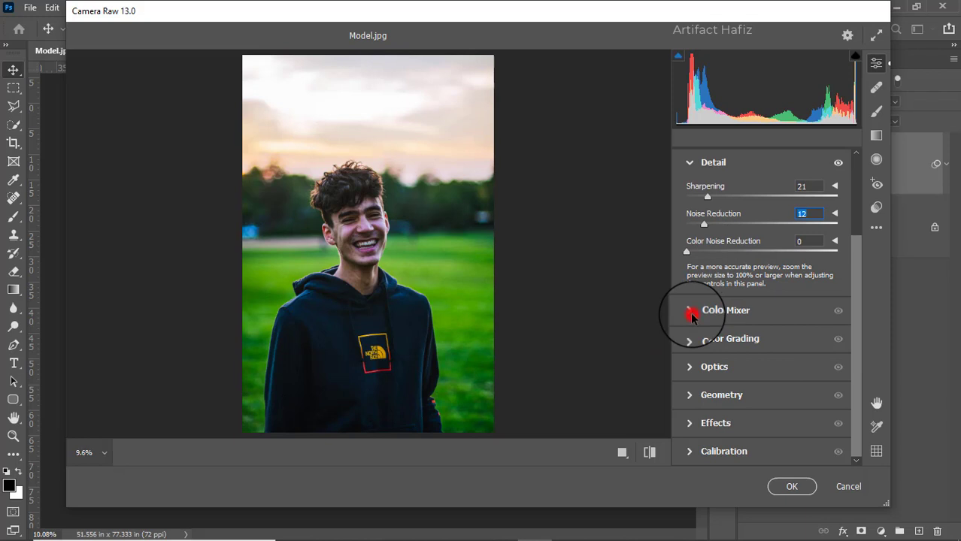
{"action": "left_click", "coordinate": [732, 237]}
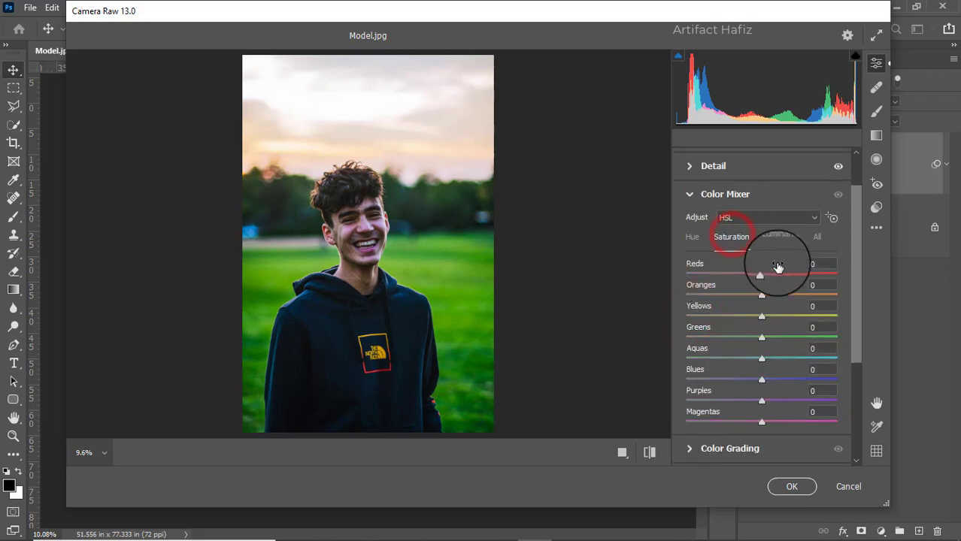
{"action": "left_click_drag", "start_coordinate": [767, 274], "coordinate": [817, 297]}
{"action": "mouse_move", "coordinate": [777, 273]}
{"action": "left_mouse_down"}
{"action": "mouse_move", "coordinate": [698, 276]}
{"action": "mouse_move", "coordinate": [763, 275]}
{"action": "left_mouse_up"}
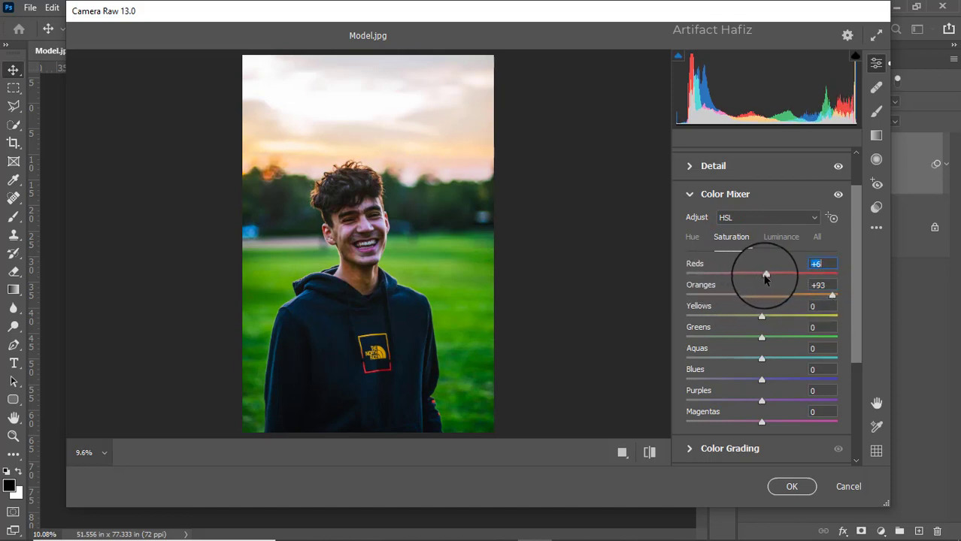
{"action": "left_click_drag", "start_coordinate": [830, 297], "coordinate": [658, 343]}
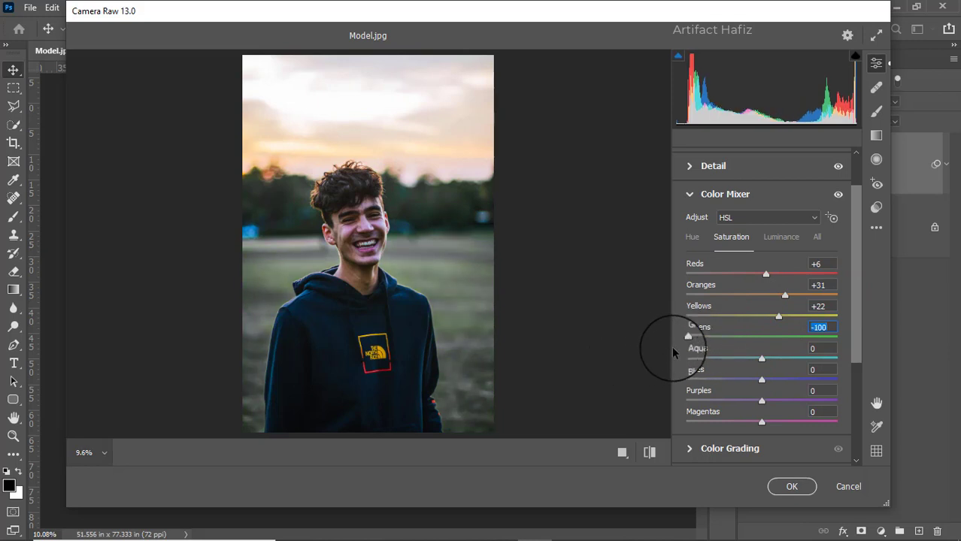
Adjust the Color Mixer saturation to Reds +21, Yellows +24, Aquas -68 and Blues -36.
{"action": "mouse_move", "coordinate": [780, 317]}
{"action": "left_mouse_down"}
{"action": "mouse_move", "coordinate": [643, 327]}
{"action": "mouse_move", "coordinate": [657, 309]}
{"action": "mouse_move", "coordinate": [788, 319]}
{"action": "mouse_move", "coordinate": [781, 318]}
{"action": "left_mouse_up"}
{"action": "mouse_move", "coordinate": [766, 275]}
{"action": "left_mouse_down"}
{"action": "mouse_move", "coordinate": [790, 269]}
{"action": "mouse_move", "coordinate": [776, 278]}
{"action": "left_mouse_up"}
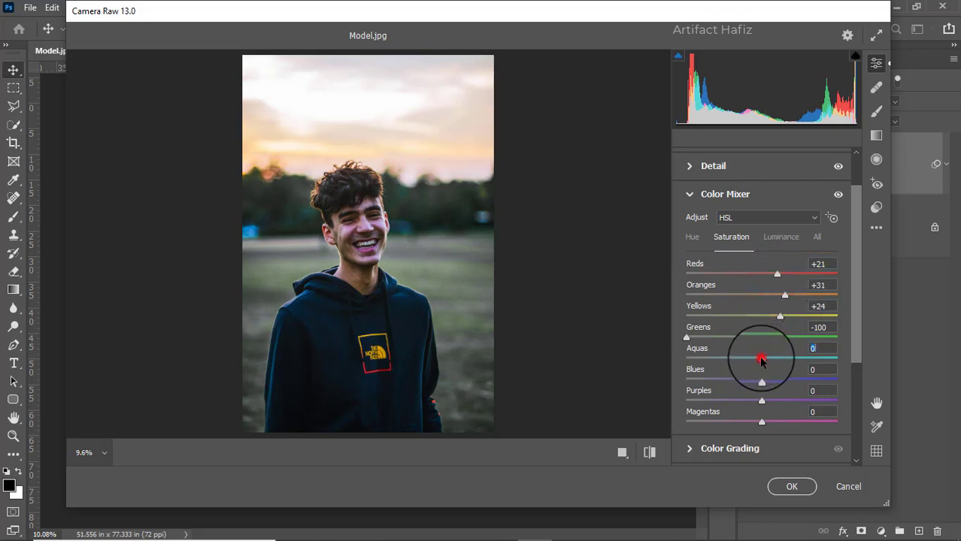
{"action": "left_click_drag", "start_coordinate": [761, 361], "coordinate": [695, 367]}
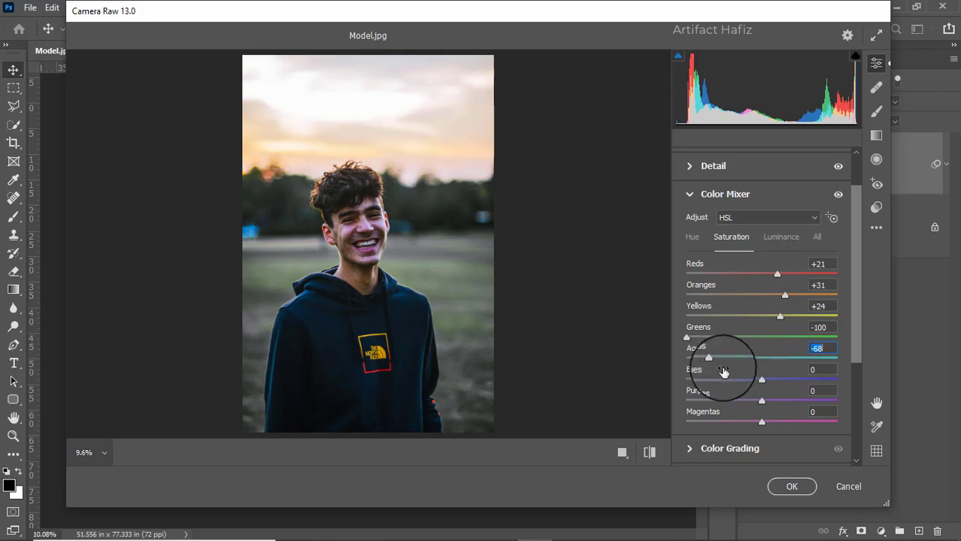
{"action": "left_click_drag", "start_coordinate": [762, 380], "coordinate": [734, 381]}
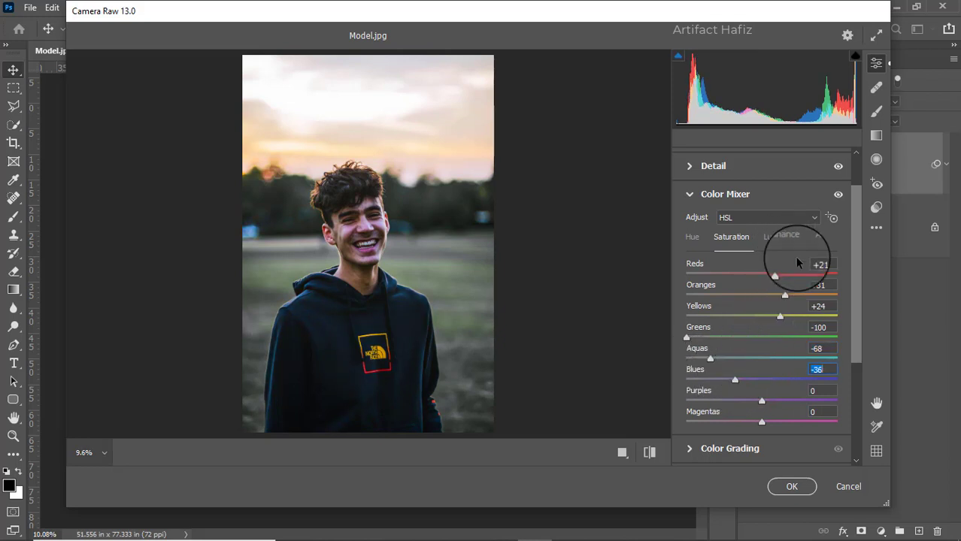
Set the Color Mixer luminance to Reds +44, Oranges +24, Yellows -9 and Greens -17.
{"action": "left_click", "coordinate": [782, 236]}
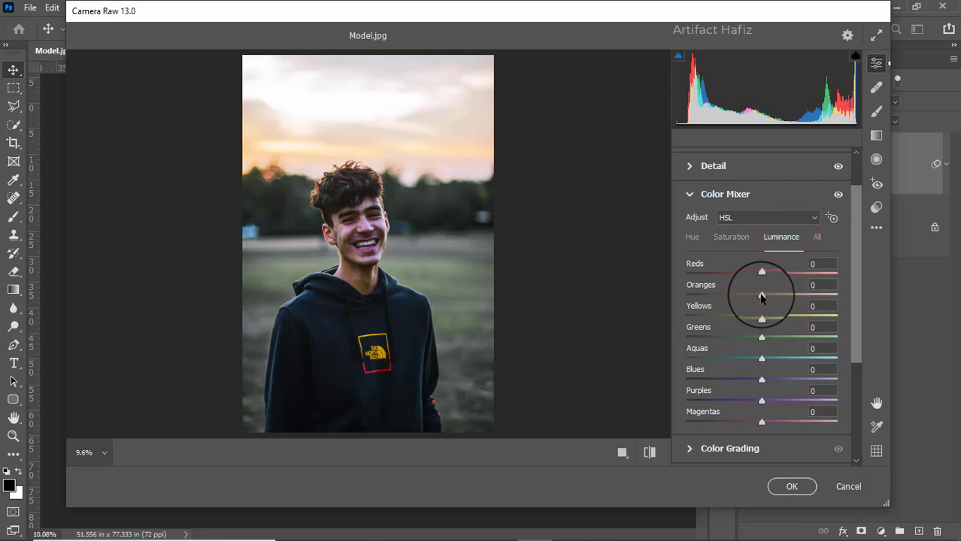
{"action": "left_click_drag", "start_coordinate": [761, 295], "coordinate": [788, 277]}
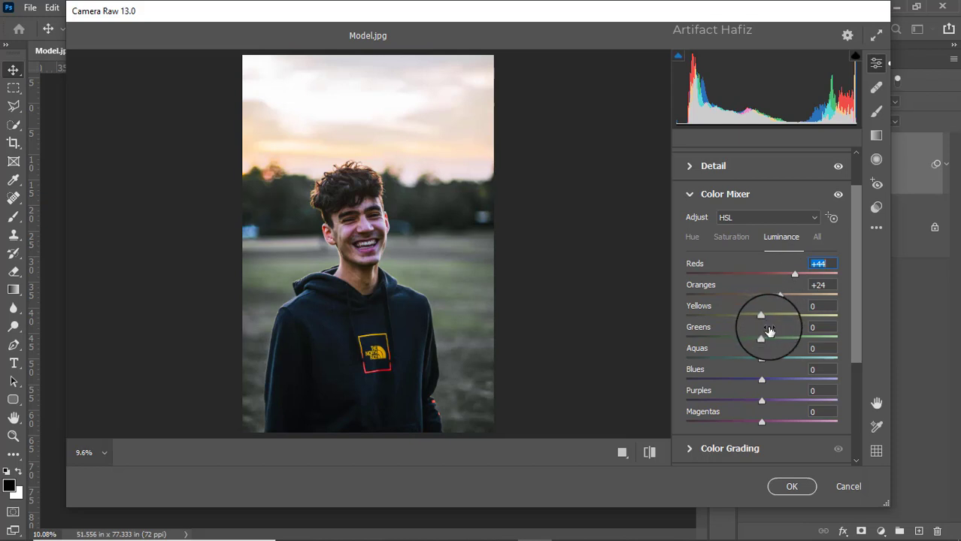
{"action": "left_click_drag", "start_coordinate": [760, 316], "coordinate": [750, 339]}
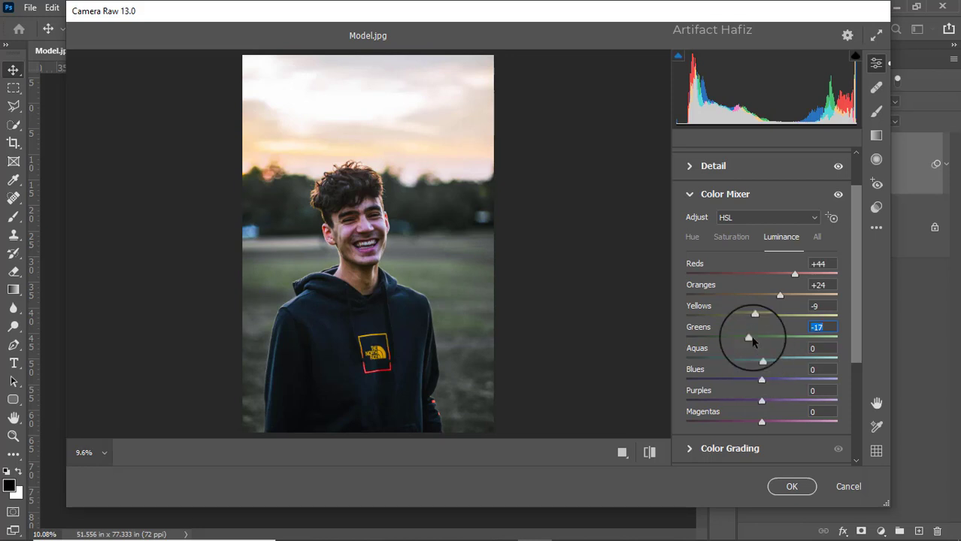
Set the Color Mixer hue to Oranges -7, Yellows -9 and Greens -34.
{"action": "left_click", "coordinate": [685, 237]}
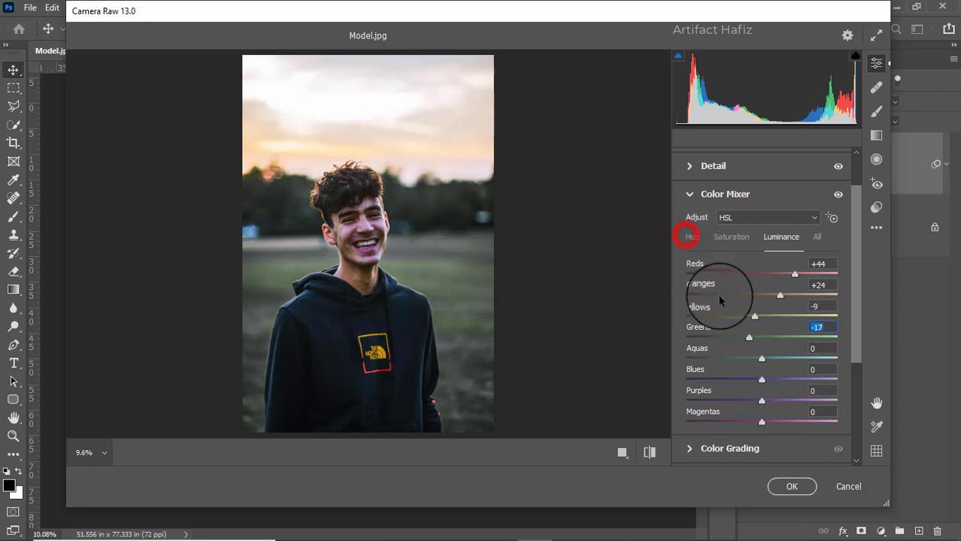
{"action": "left_click", "coordinate": [690, 238]}
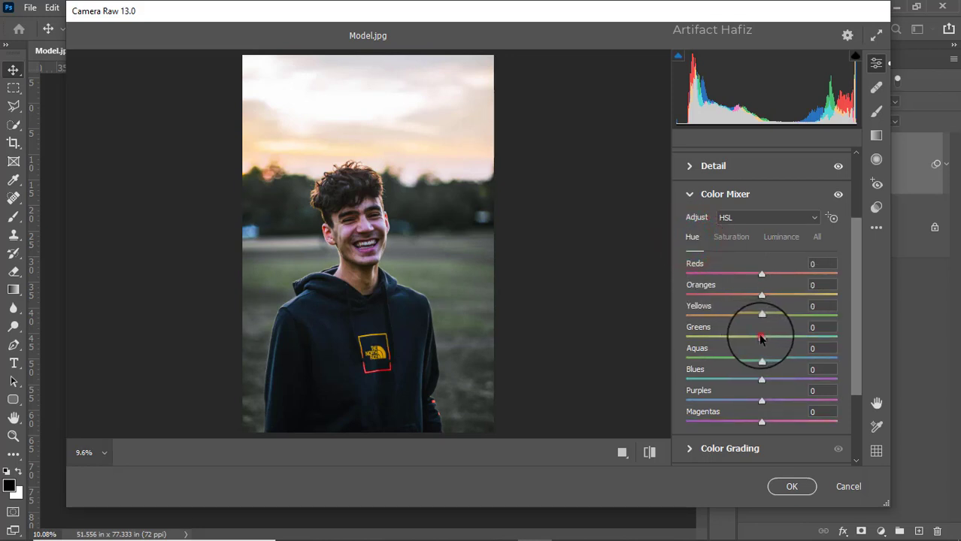
{"action": "mouse_move", "coordinate": [761, 338]}
{"action": "left_mouse_down"}
{"action": "mouse_move", "coordinate": [803, 340]}
{"action": "mouse_move", "coordinate": [695, 343]}
{"action": "mouse_move", "coordinate": [734, 344]}
{"action": "mouse_move", "coordinate": [755, 314]}
{"action": "mouse_move", "coordinate": [783, 314]}
{"action": "mouse_move", "coordinate": [756, 319]}
{"action": "left_mouse_up"}
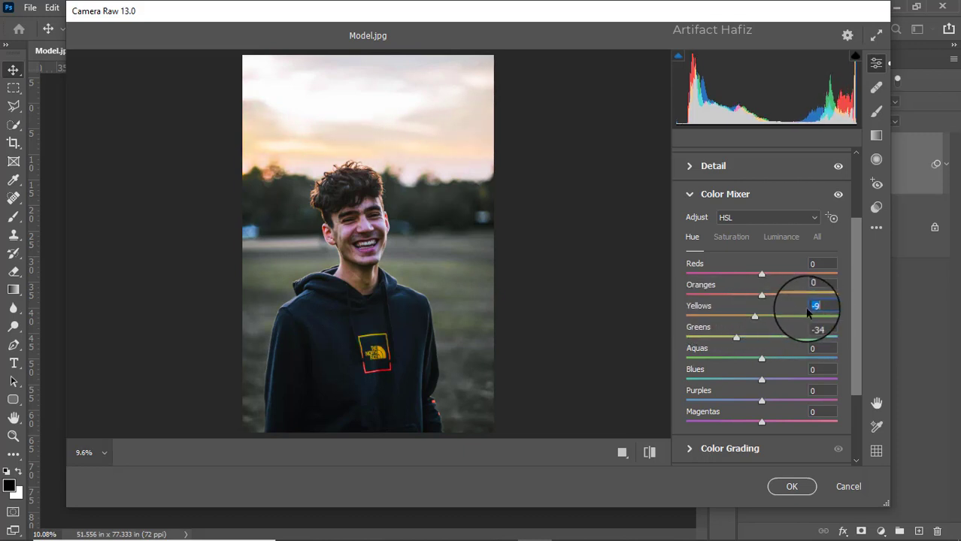
{"action": "scroll", "coordinate": [808, 305], "scroll_direction": "down", "scroll_amount": 1}
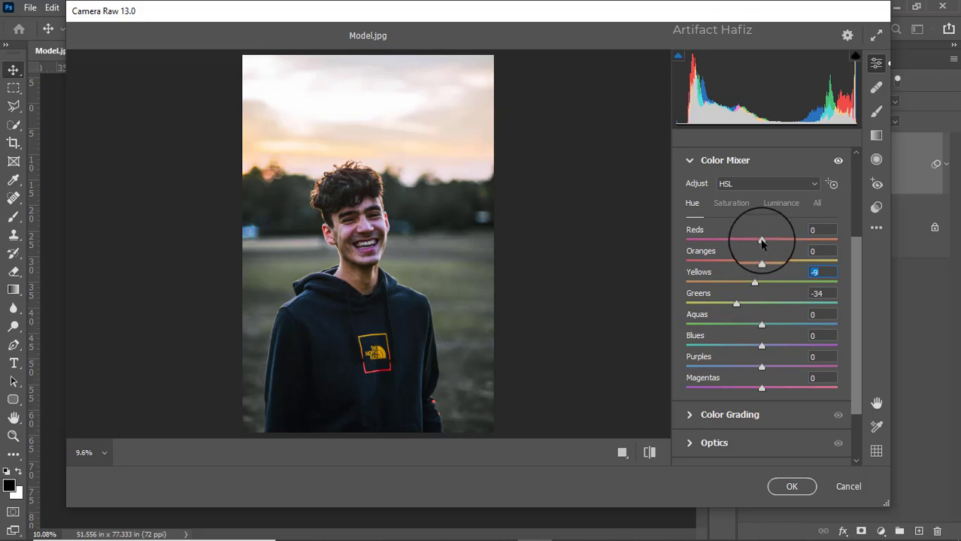
{"action": "mouse_move", "coordinate": [763, 260]}
{"action": "left_mouse_down"}
{"action": "mouse_move", "coordinate": [726, 258]}
{"action": "mouse_move", "coordinate": [808, 258]}
{"action": "mouse_move", "coordinate": [740, 259]}
{"action": "mouse_move", "coordinate": [755, 258]}
{"action": "left_mouse_up"}
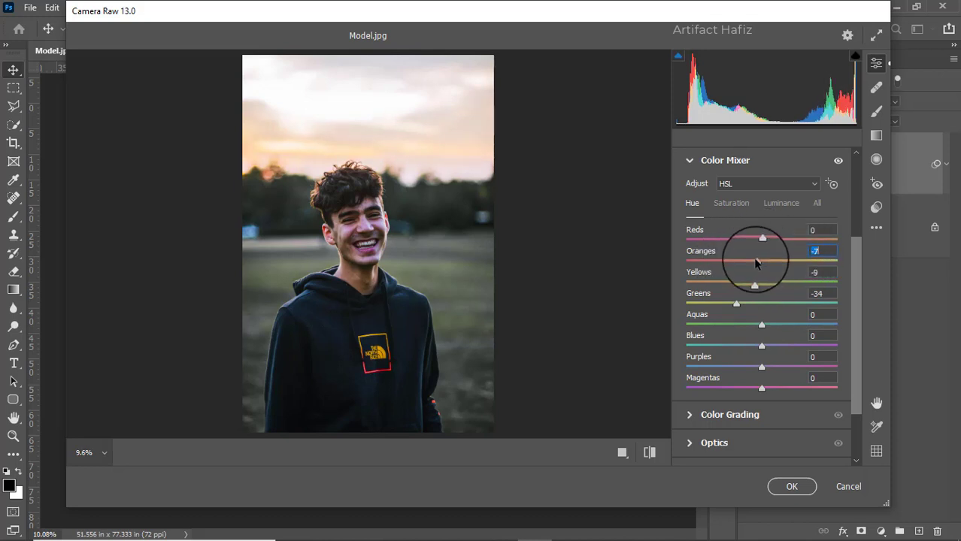
Reduce the Color Mixer saturation of Oranges to +7.
{"action": "left_click", "coordinate": [733, 203]}
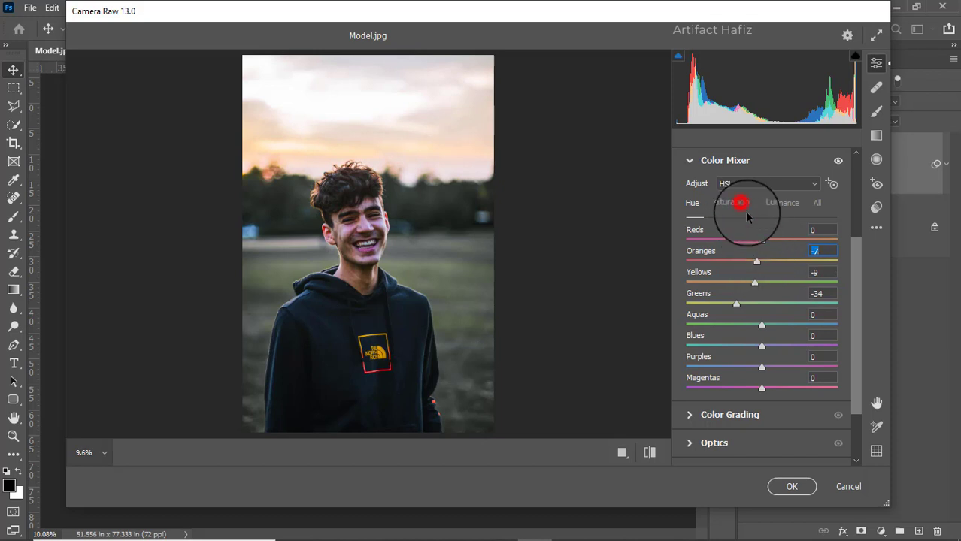
{"action": "left_click_drag", "start_coordinate": [783, 263], "coordinate": [783, 261]}
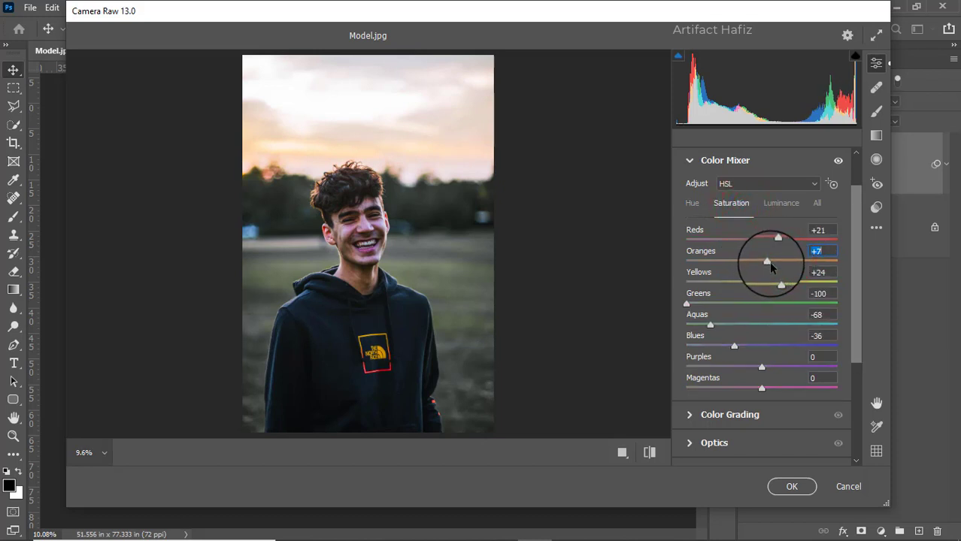
Tint the Color Grading wheels: midtones to hue 46, saturation 21, shadows to hue 249, saturation 32, and highlights to hue 95, saturation 44.
{"action": "scroll", "coordinate": [771, 261], "scroll_direction": "down", "scroll_amount": 3}
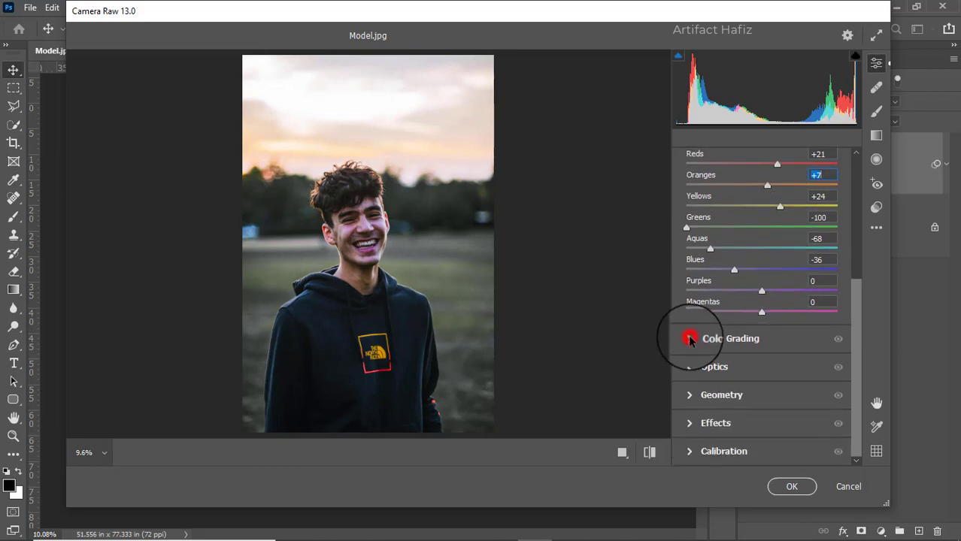
{"action": "left_click", "coordinate": [690, 339]}
{"action": "left_click_drag", "start_coordinate": [755, 257], "coordinate": [769, 248]}
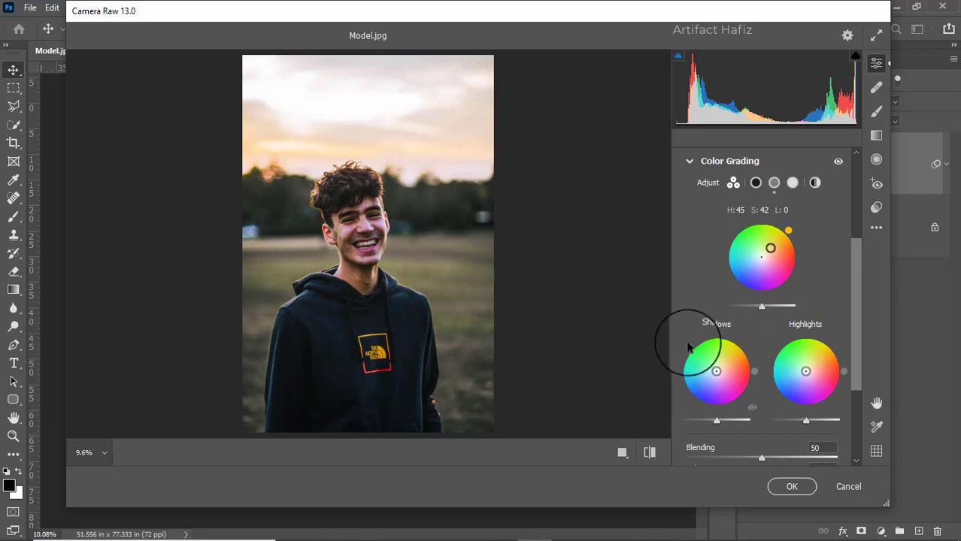
{"action": "left_click_drag", "start_coordinate": [788, 230], "coordinate": [766, 254]}
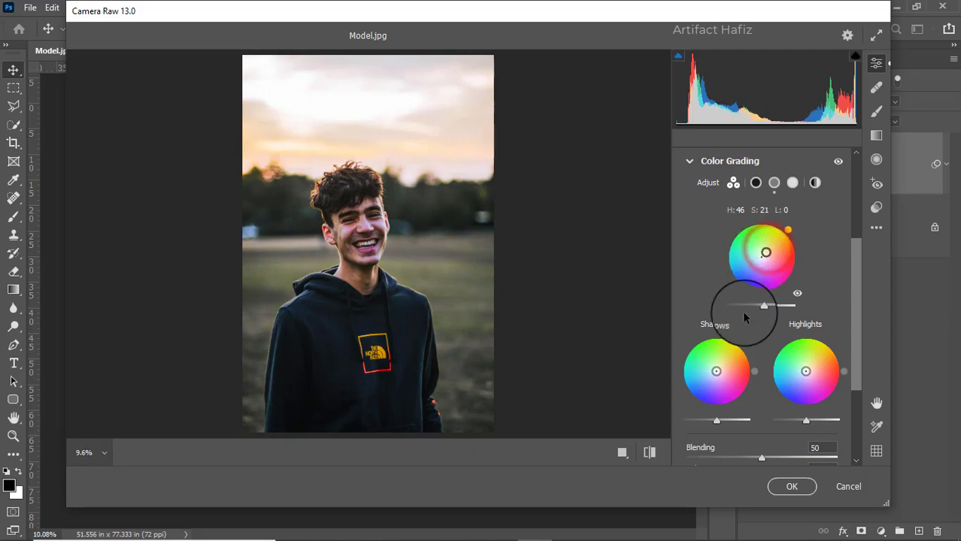
{"action": "mouse_move", "coordinate": [717, 371]}
{"action": "left_mouse_down"}
{"action": "mouse_move", "coordinate": [709, 382]}
{"action": "mouse_move", "coordinate": [698, 370]}
{"action": "mouse_move", "coordinate": [712, 380]}
{"action": "left_mouse_up"}
{"action": "mouse_move", "coordinate": [803, 370]}
{"action": "left_mouse_down"}
{"action": "mouse_move", "coordinate": [826, 344]}
{"action": "mouse_move", "coordinate": [786, 320]}
{"action": "mouse_move", "coordinate": [774, 325]}
{"action": "mouse_move", "coordinate": [790, 314]}
{"action": "mouse_move", "coordinate": [754, 327]}
{"action": "mouse_move", "coordinate": [797, 303]}
{"action": "left_mouse_up"}
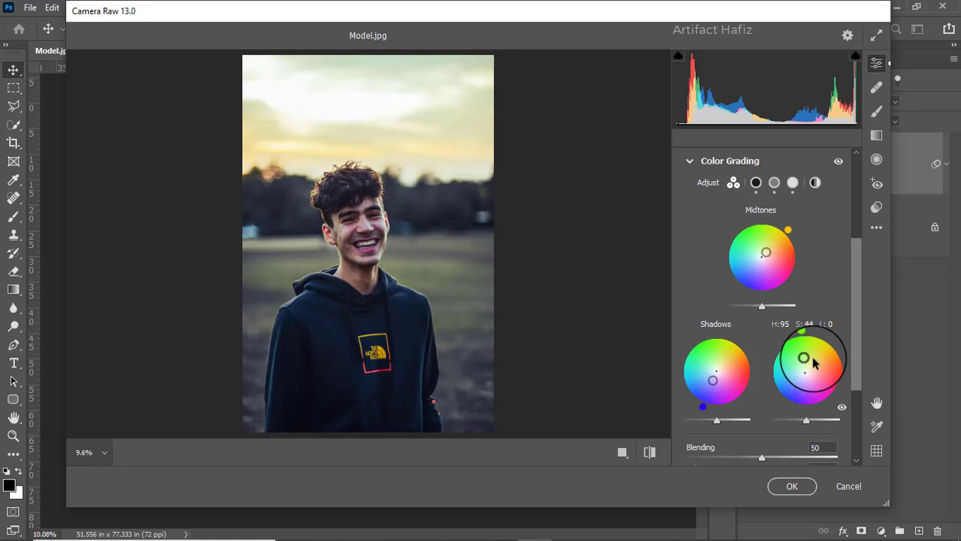
Set the Color Grading shadows luminance to 35, lower the highlights luminance fully, and set Blending to 0 and Balance to -21.
{"action": "scroll", "coordinate": [805, 305], "scroll_direction": "down", "scroll_amount": 2}
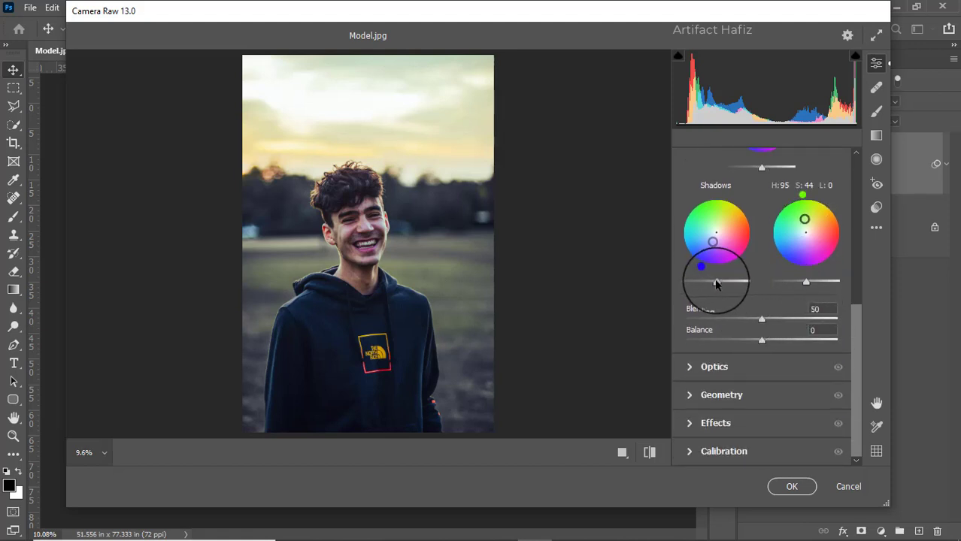
{"action": "left_click_drag", "start_coordinate": [715, 282], "coordinate": [736, 290]}
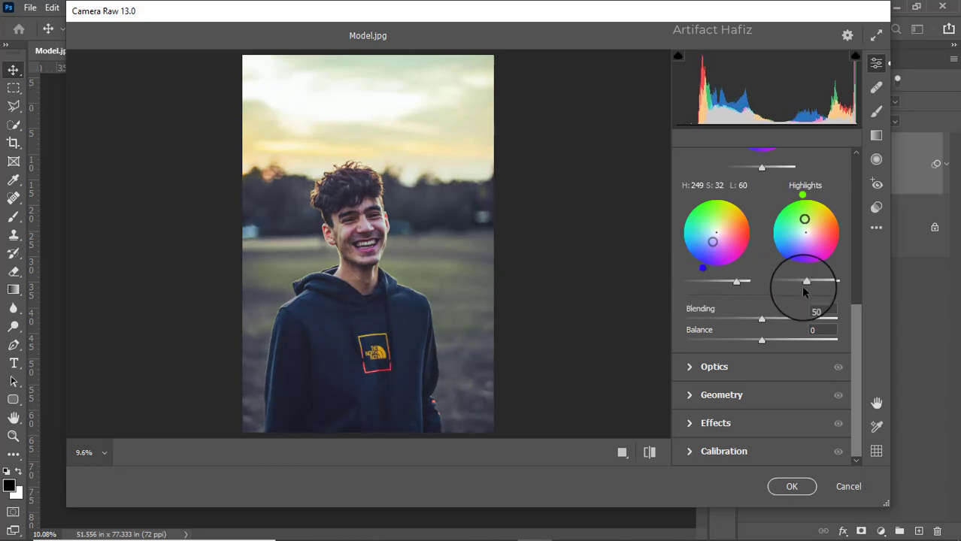
{"action": "left_click_drag", "start_coordinate": [804, 283], "coordinate": [730, 281]}
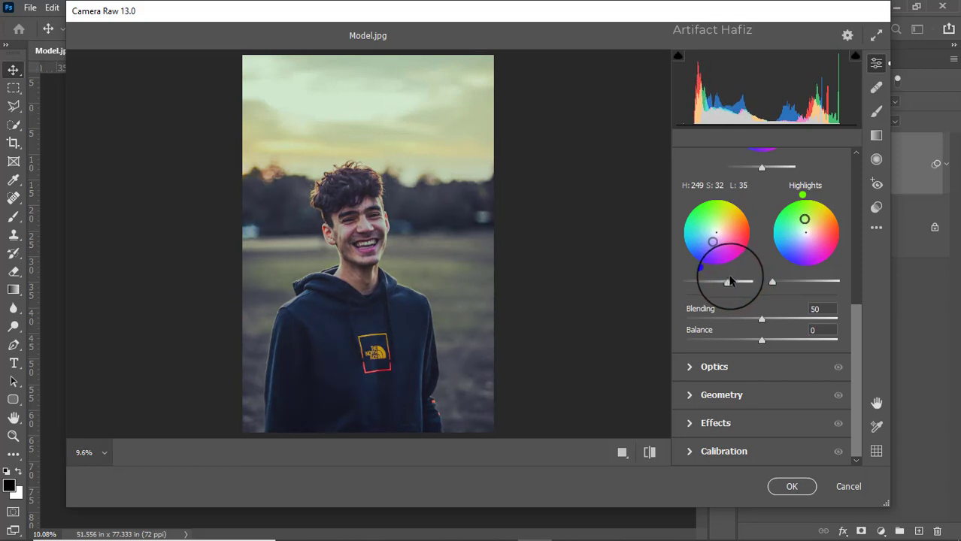
{"action": "left_click_drag", "start_coordinate": [759, 320], "coordinate": [678, 321]}
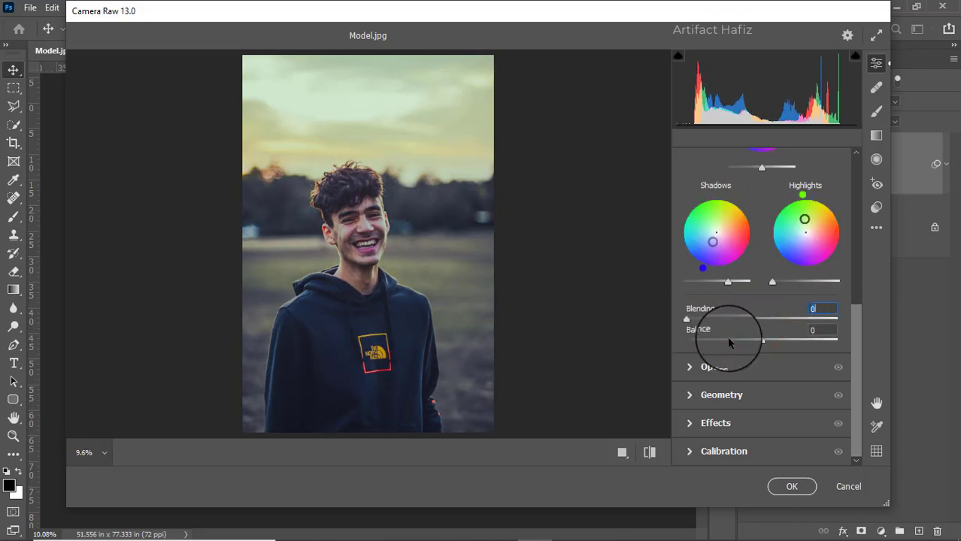
{"action": "mouse_move", "coordinate": [762, 340]}
{"action": "left_mouse_down"}
{"action": "mouse_move", "coordinate": [810, 338]}
{"action": "mouse_move", "coordinate": [707, 339]}
{"action": "mouse_move", "coordinate": [762, 343]}
{"action": "mouse_move", "coordinate": [745, 345]}
{"action": "left_mouse_up"}
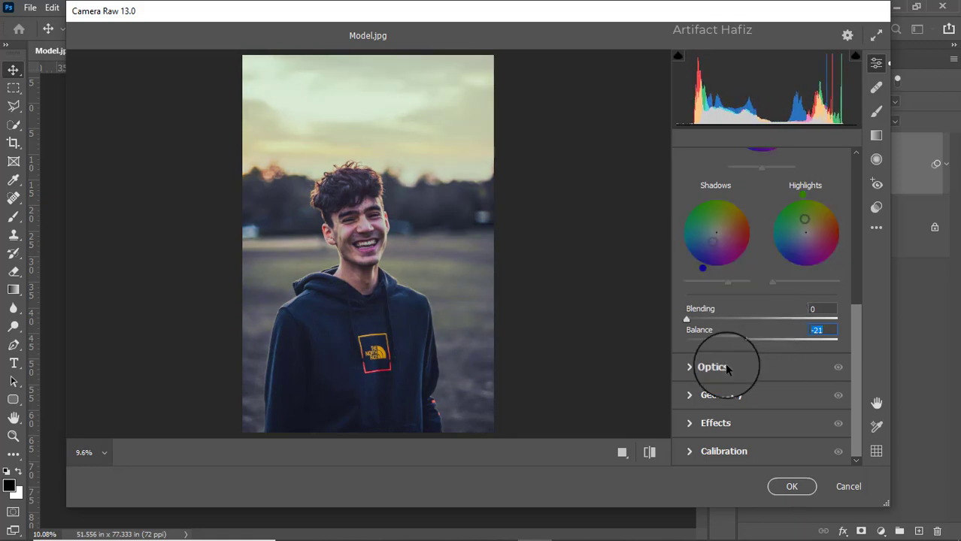
Add a Highlight Priority vignette with Vignetting set to -18 in Effects.
{"action": "left_click", "coordinate": [689, 426]}
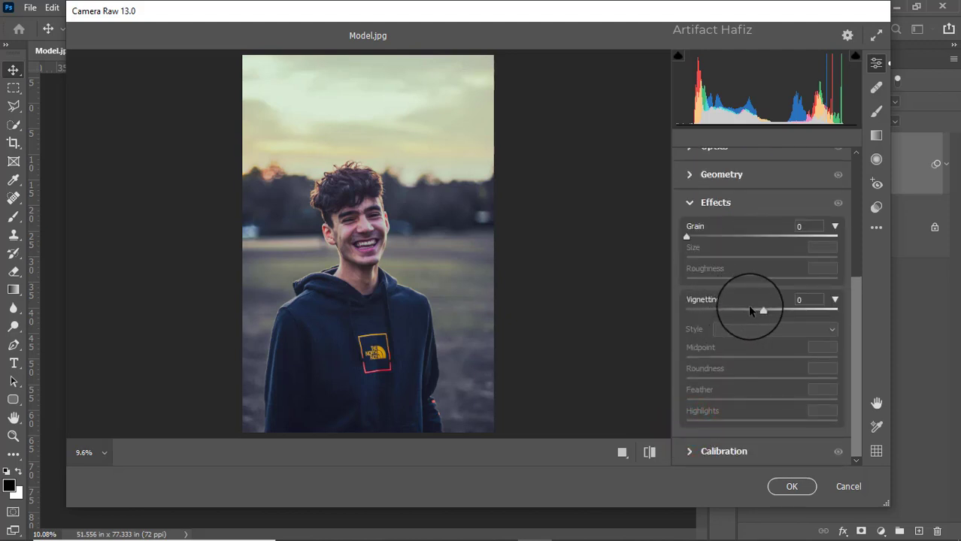
{"action": "left_click_drag", "start_coordinate": [759, 311], "coordinate": [748, 316]}
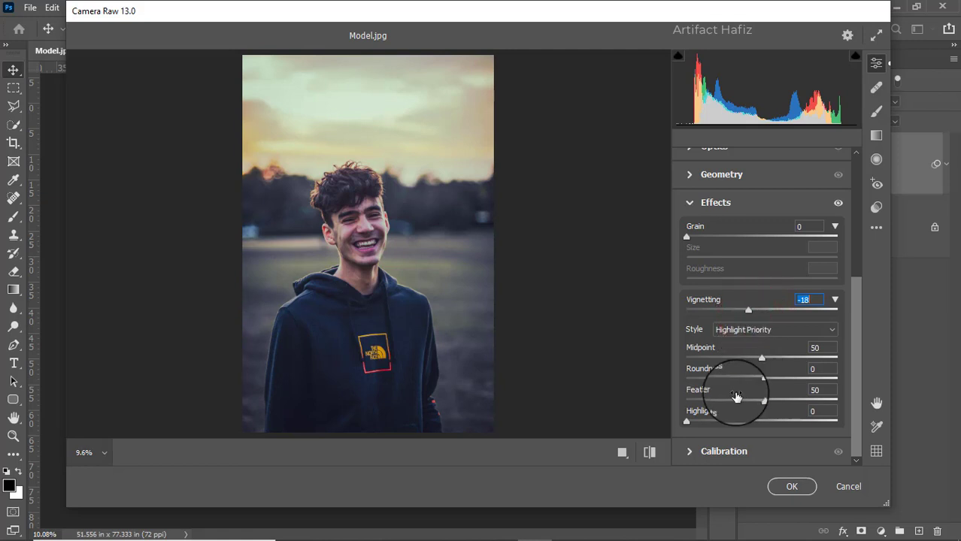
Calibrate the primaries' hue and saturation: Red to +37 and -53, Green to -27 and +15, Blue to -34 and +60.
{"action": "left_click", "coordinate": [682, 448]}
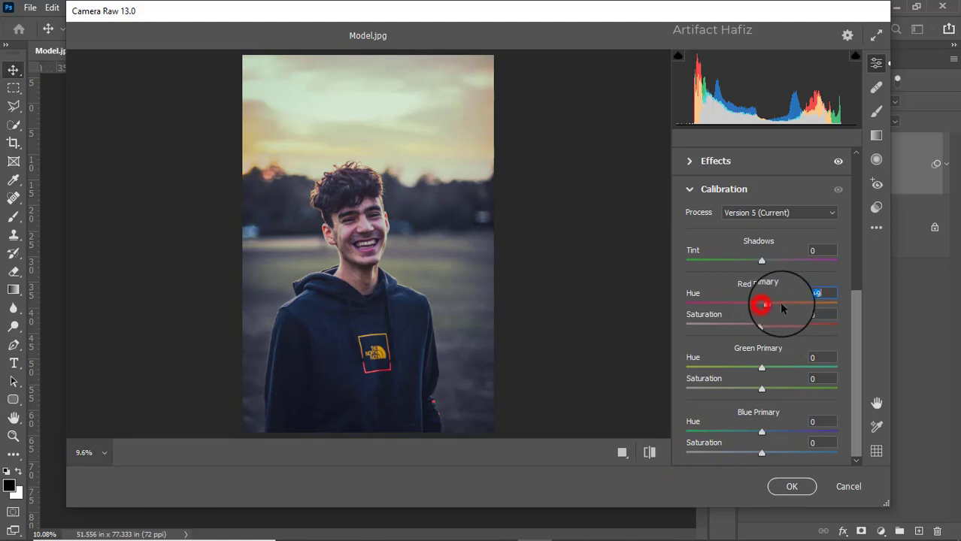
{"action": "left_click_drag", "start_coordinate": [778, 301], "coordinate": [742, 330]}
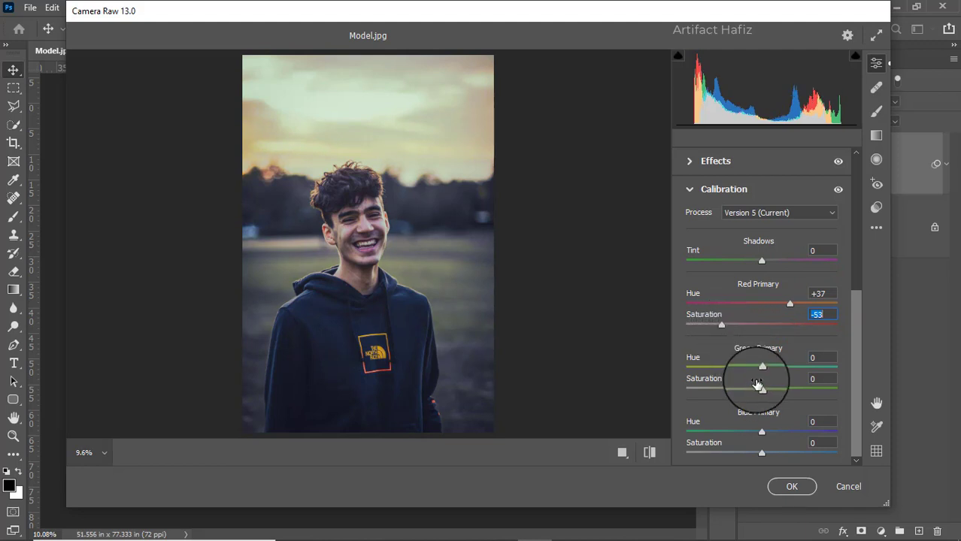
{"action": "mouse_move", "coordinate": [761, 369]}
{"action": "left_mouse_down"}
{"action": "mouse_move", "coordinate": [802, 366]}
{"action": "mouse_move", "coordinate": [743, 367]}
{"action": "left_mouse_up"}
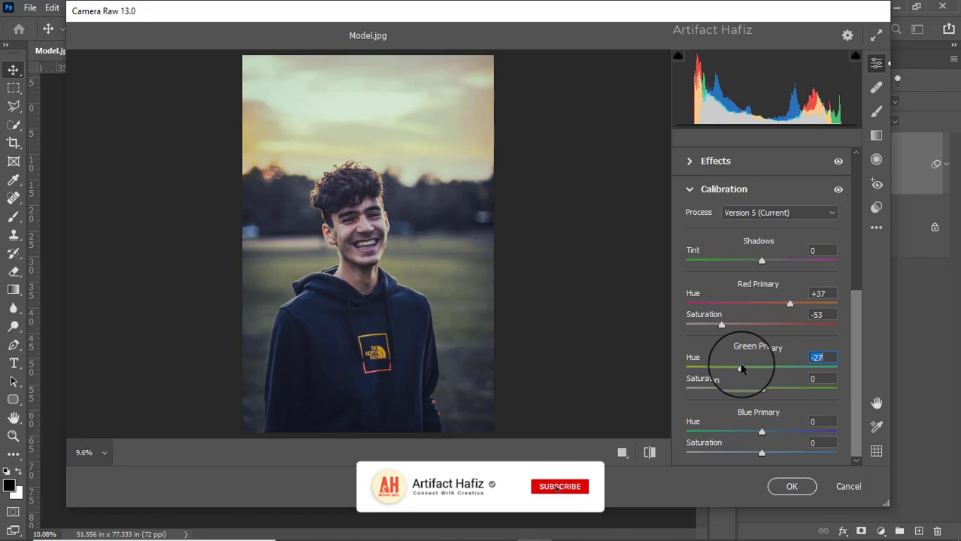
{"action": "mouse_move", "coordinate": [761, 389]}
{"action": "left_mouse_down"}
{"action": "mouse_move", "coordinate": [796, 387]}
{"action": "mouse_move", "coordinate": [720, 391]}
{"action": "mouse_move", "coordinate": [773, 390]}
{"action": "left_mouse_up"}
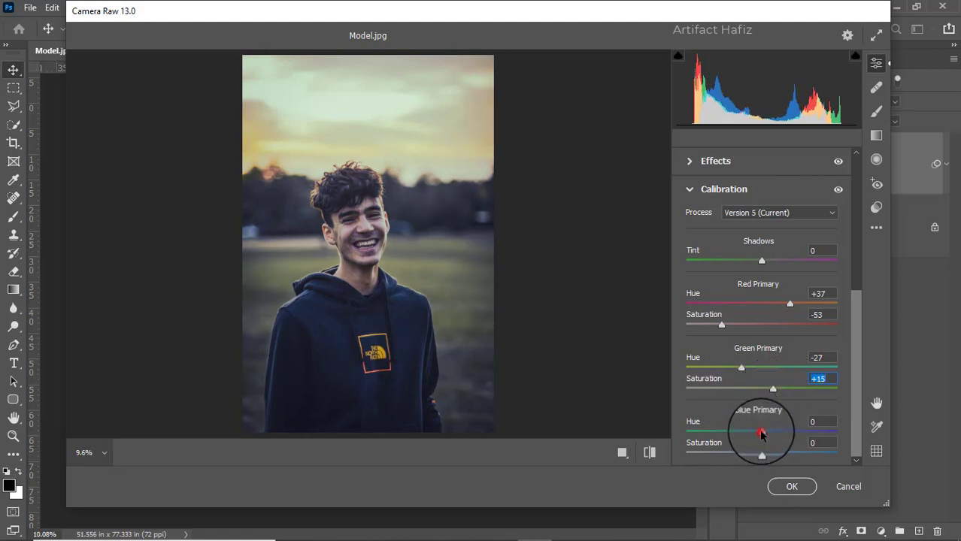
{"action": "left_click_drag", "start_coordinate": [761, 433], "coordinate": [801, 455]}
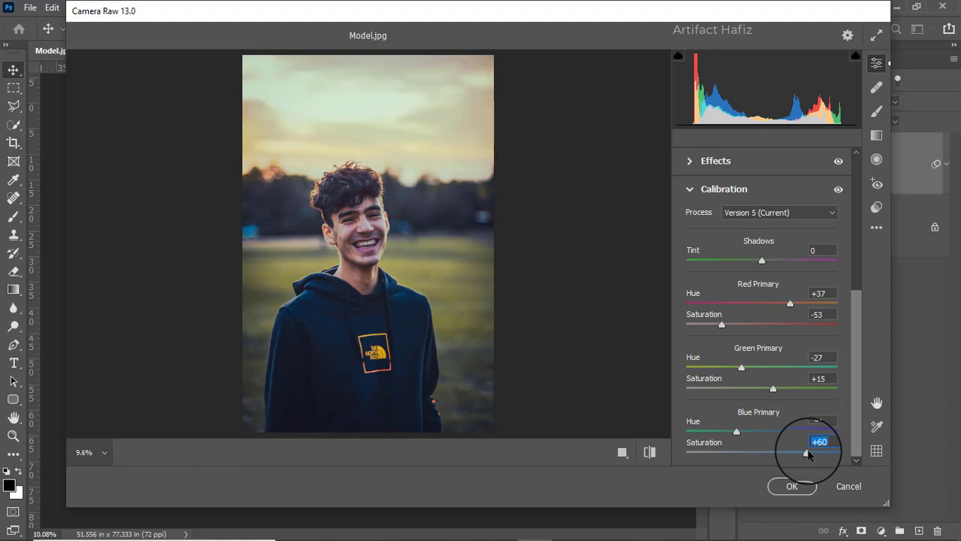
Apply the Camera Raw adjustments to the Background copy layer.
{"action": "scroll", "coordinate": [770, 366], "scroll_direction": "up", "scroll_amount": 5}
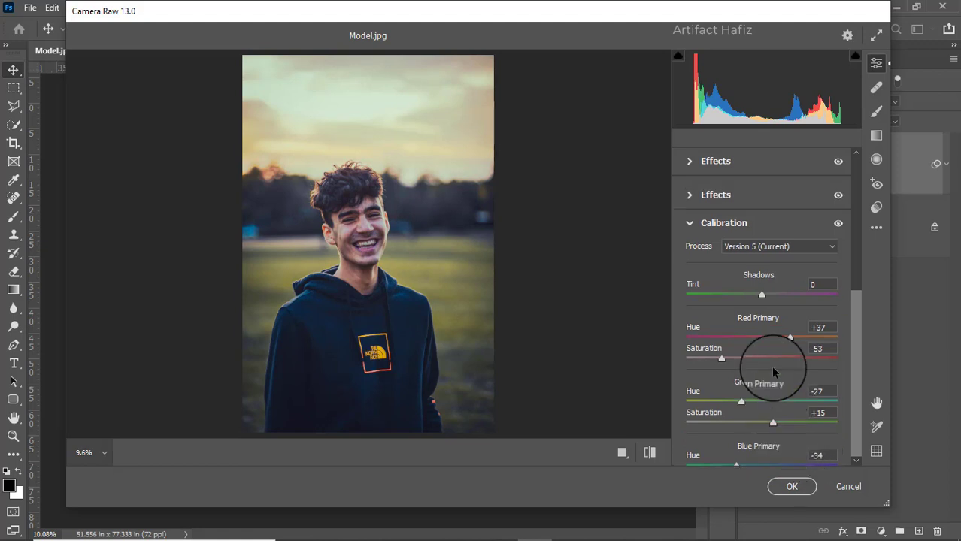
{"action": "scroll", "coordinate": [771, 365], "scroll_direction": "up", "scroll_amount": 3}
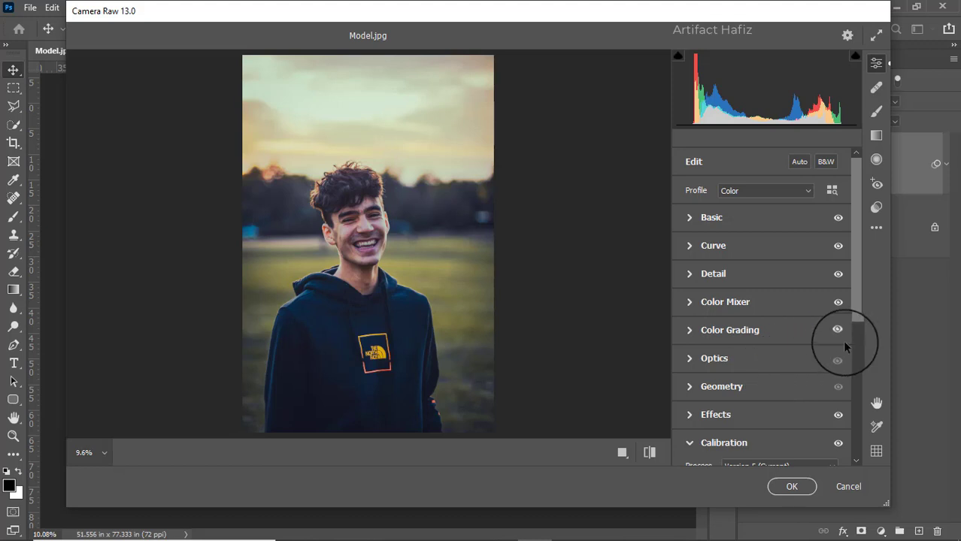
{"action": "left_click", "coordinate": [781, 486]}
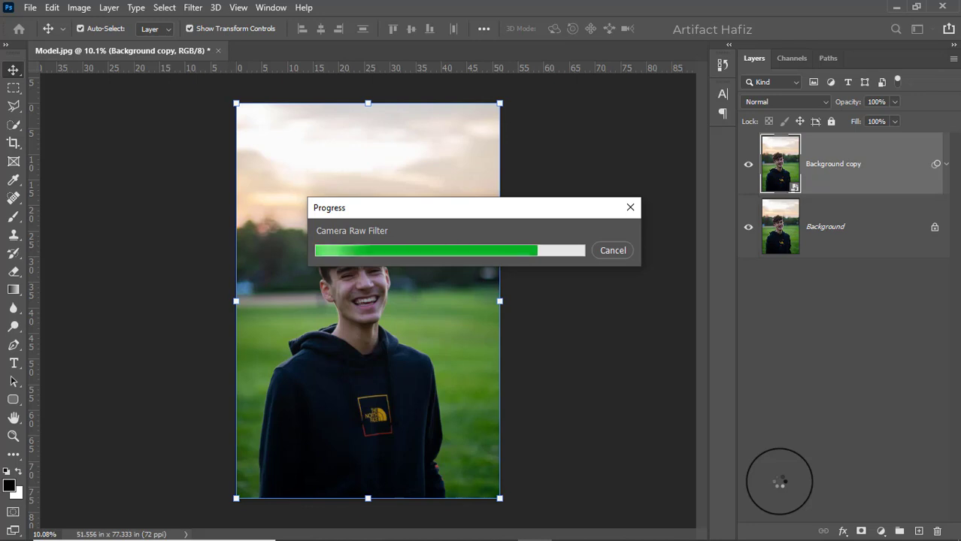
Compare the photo before and after grading by toggling the Background copy layer's visibility.
{"action": "left_click", "coordinate": [748, 164]}
{"action": "left_click", "coordinate": [748, 165]}
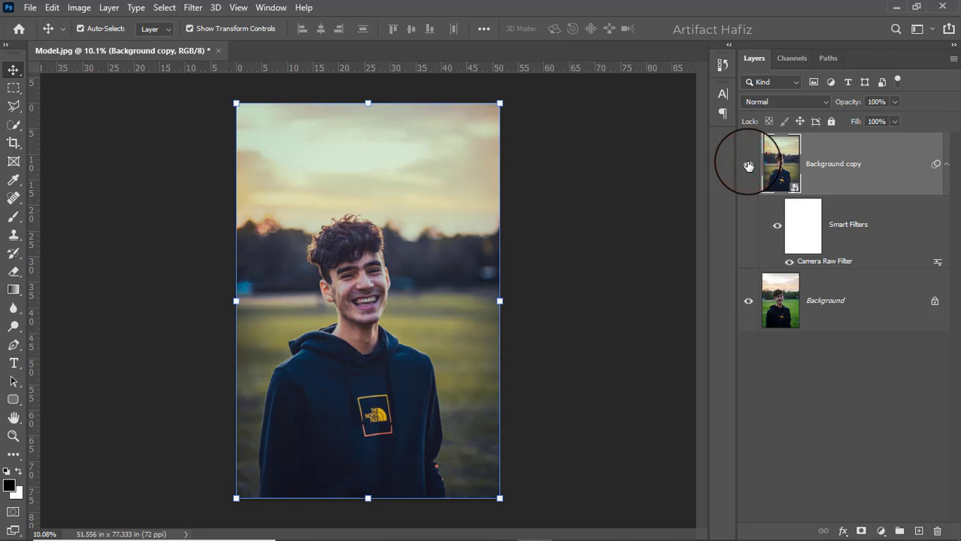
{"action": "left_click", "coordinate": [748, 165]}
{"action": "left_click", "coordinate": [748, 165]}
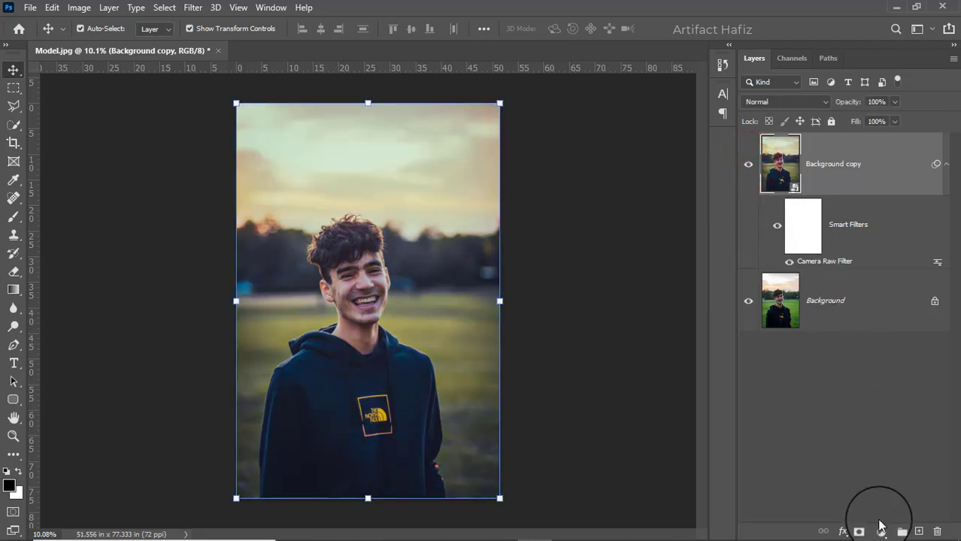
Add a Color Lookup adjustment layer above the Background copy layer.
{"action": "left_click", "coordinate": [881, 530]}
{"action": "left_click", "coordinate": [881, 450]}
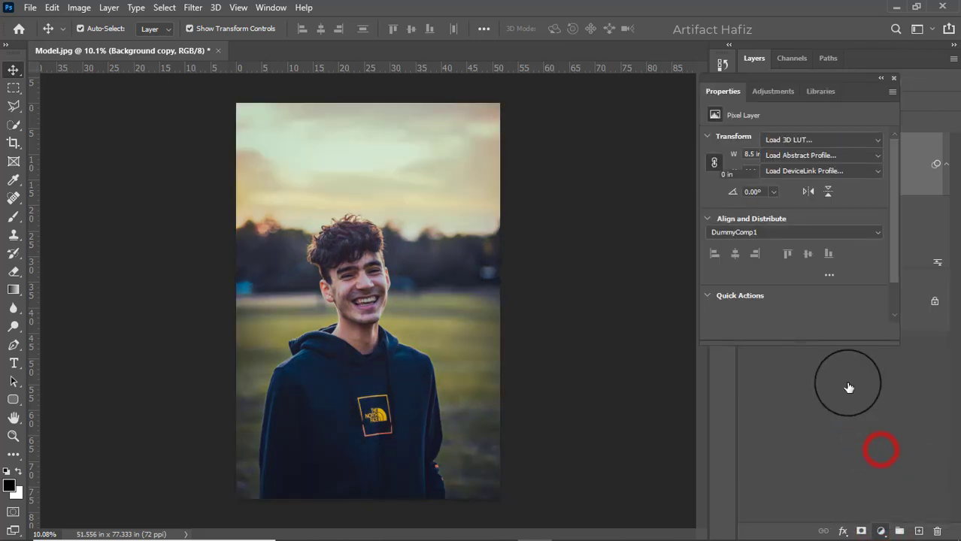
Try the Fuji F125 Kodak 2395 (by Adobe).cube and filmstock_50.3dl 3D LUTs on the Color Lookup layer.
{"action": "left_click", "coordinate": [779, 139]}
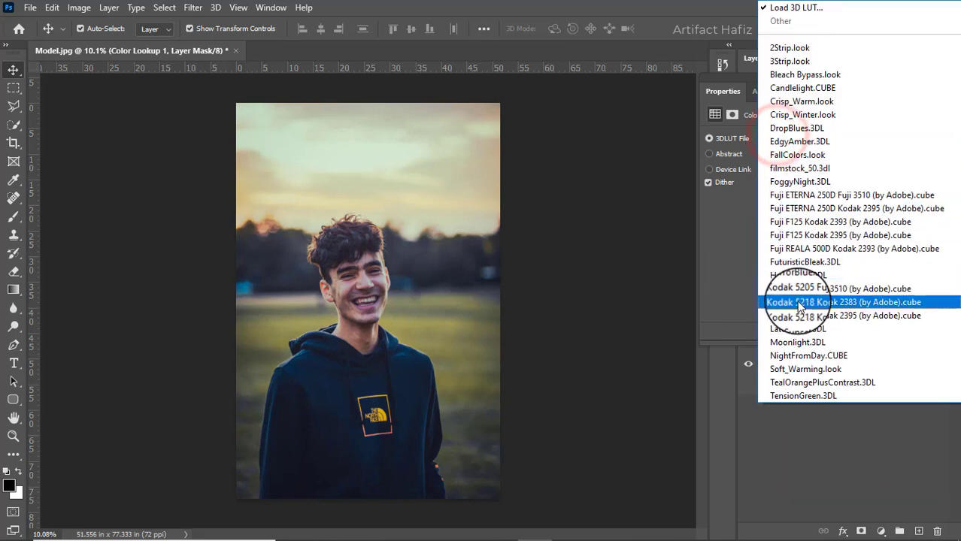
{"action": "left_click", "coordinate": [803, 236]}
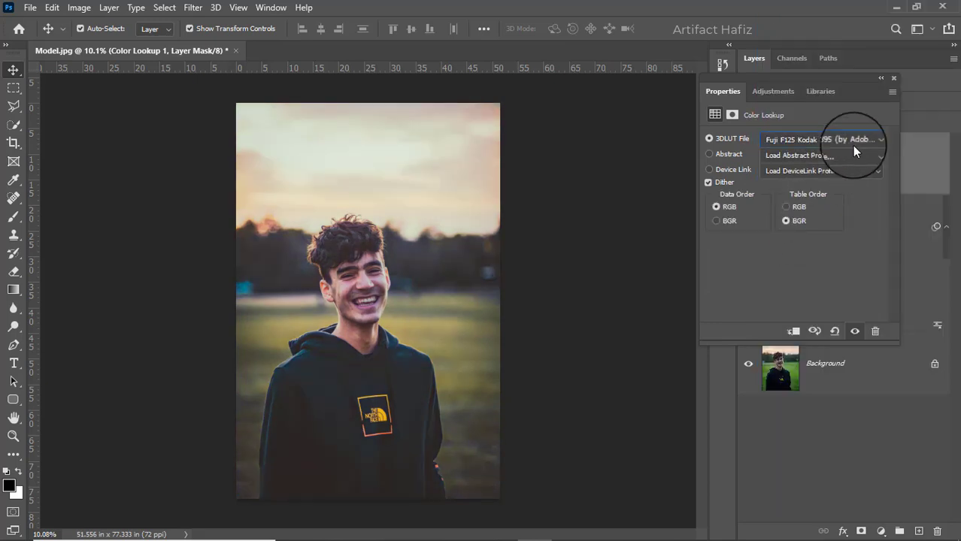
{"action": "left_click", "coordinate": [833, 139]}
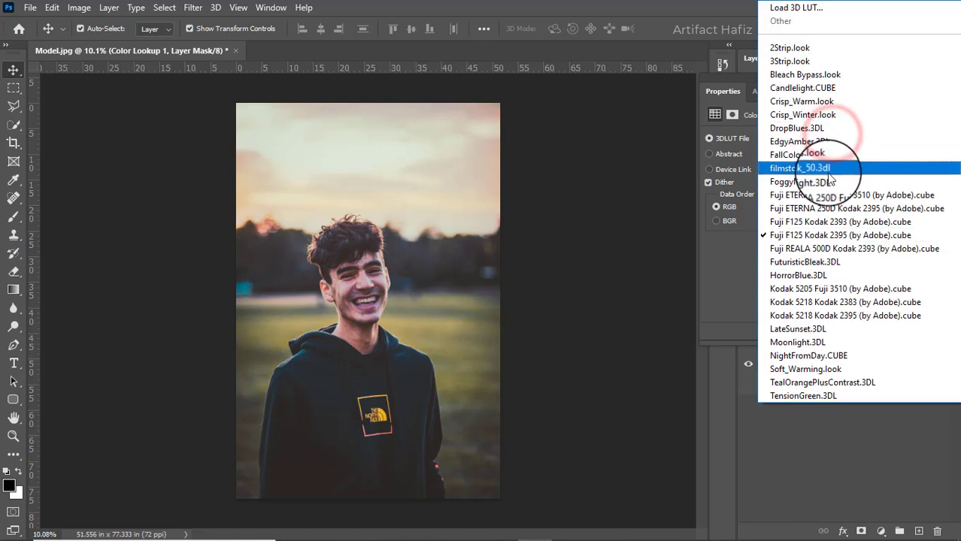
{"action": "left_click", "coordinate": [823, 170]}
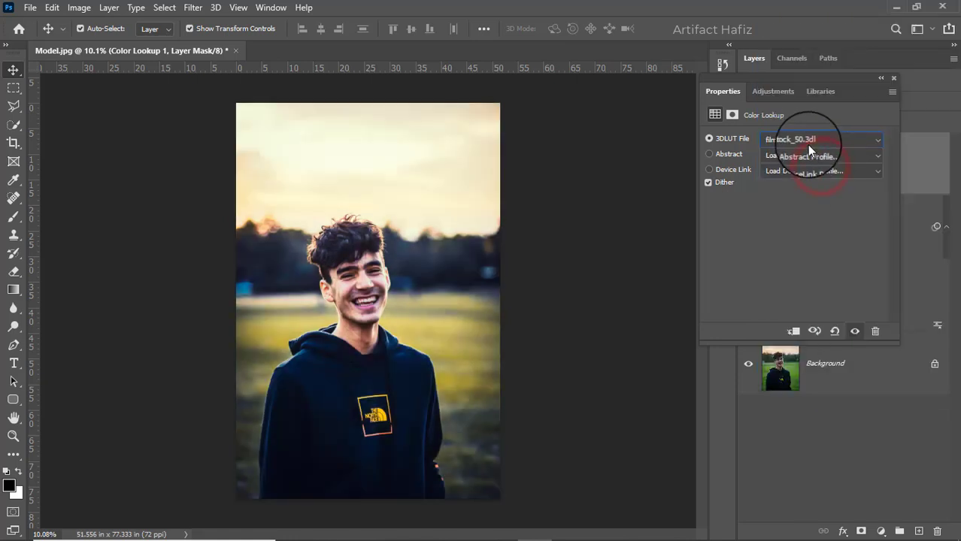
Set the Color Lookup layer's 3DLUT file to Fuji ETERNA 250D Kodak 2395 (by Adobe).cube and close its properties.
{"action": "left_click", "coordinate": [808, 143]}
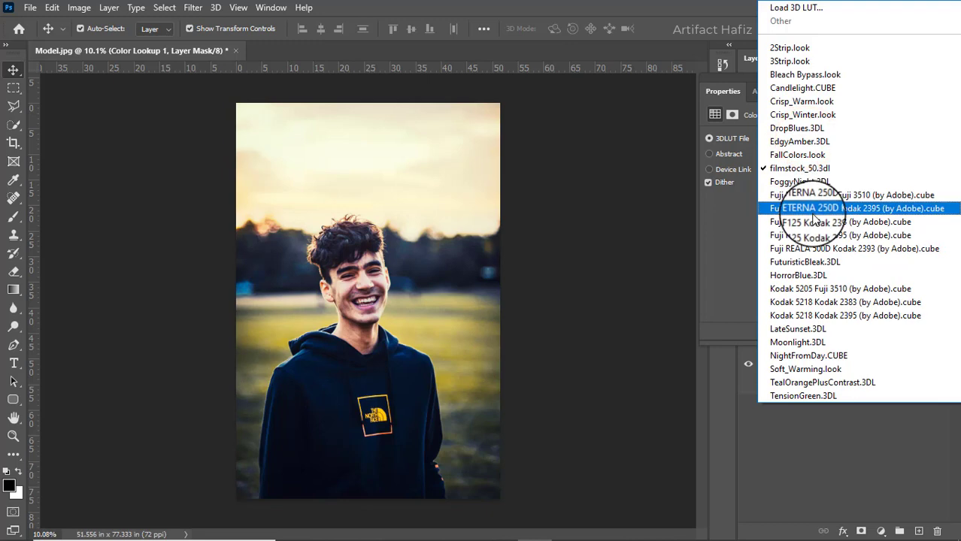
{"action": "left_click", "coordinate": [814, 210]}
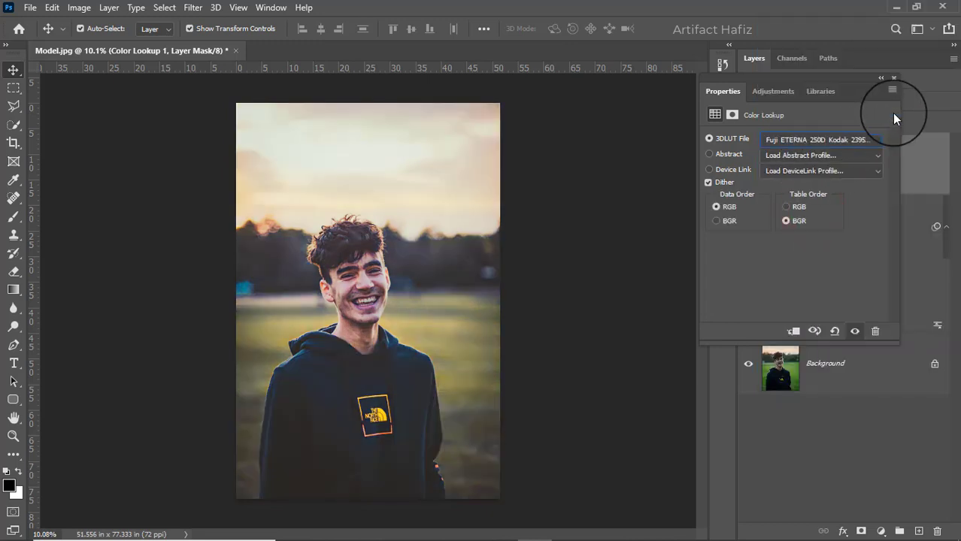
{"action": "left_click", "coordinate": [893, 78]}
Check the Color Lookup layer's effect by toggling its visibility, and set its opacity to 73%.
{"action": "left_click", "coordinate": [748, 165]}
{"action": "left_click", "coordinate": [748, 165]}
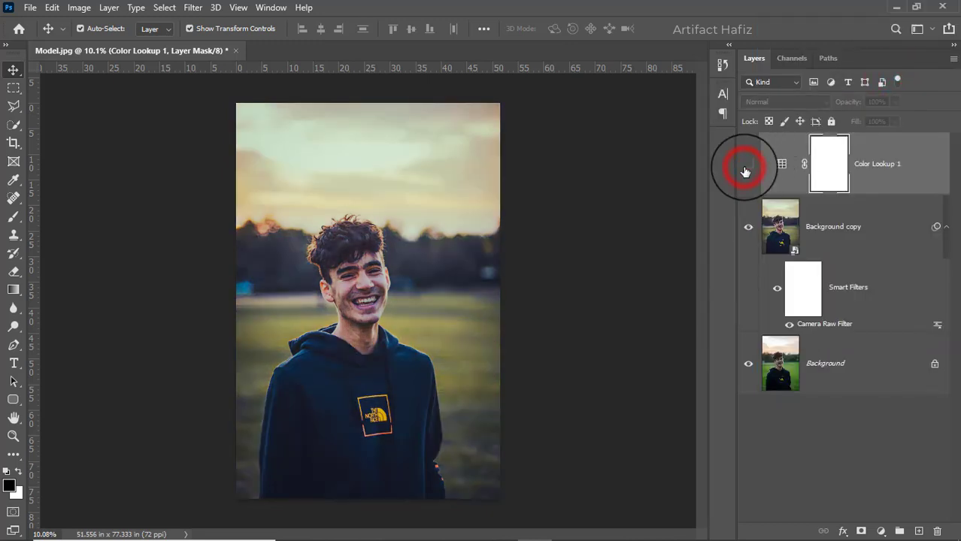
{"action": "left_click", "coordinate": [872, 152]}
{"action": "left_click", "coordinate": [896, 102]}
{"action": "left_click_drag", "start_coordinate": [900, 118], "coordinate": [877, 117]}
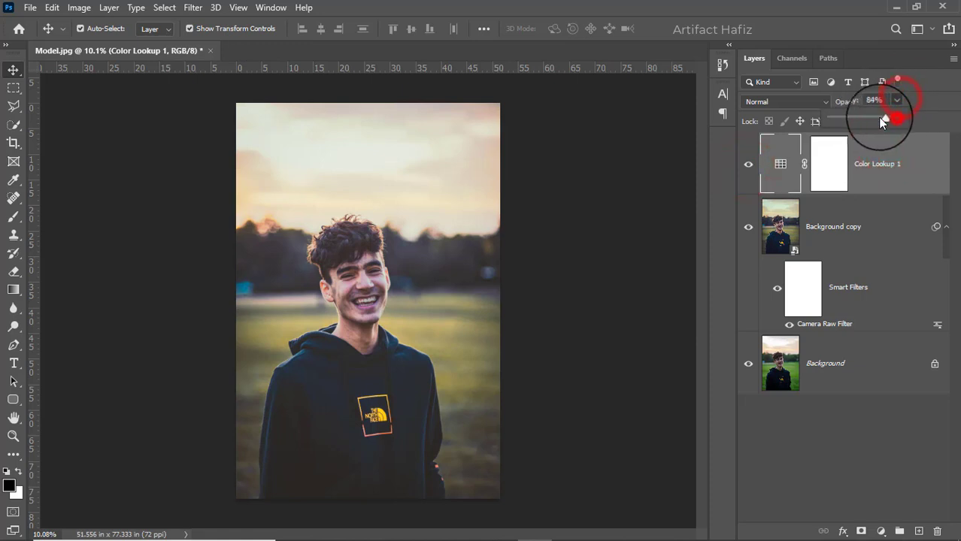
{"action": "left_click", "coordinate": [901, 175]}
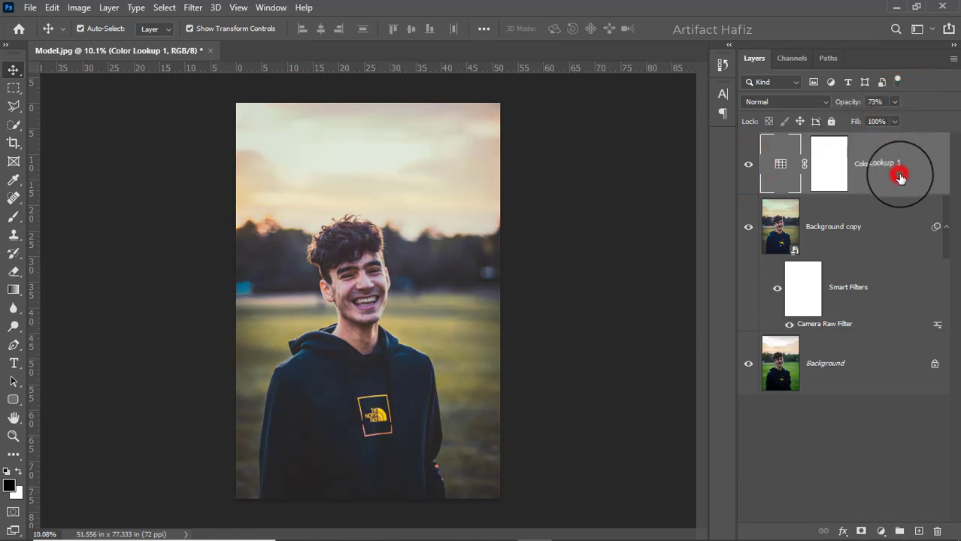
Compare the original photo with the finished grade by repeatedly isolating the Background layer and restoring the other layers.
{"action": "key", "text": "ctrl+alt+shift+e"}
{"action": "left_click", "coordinate": [748, 365], "text": "alt"}
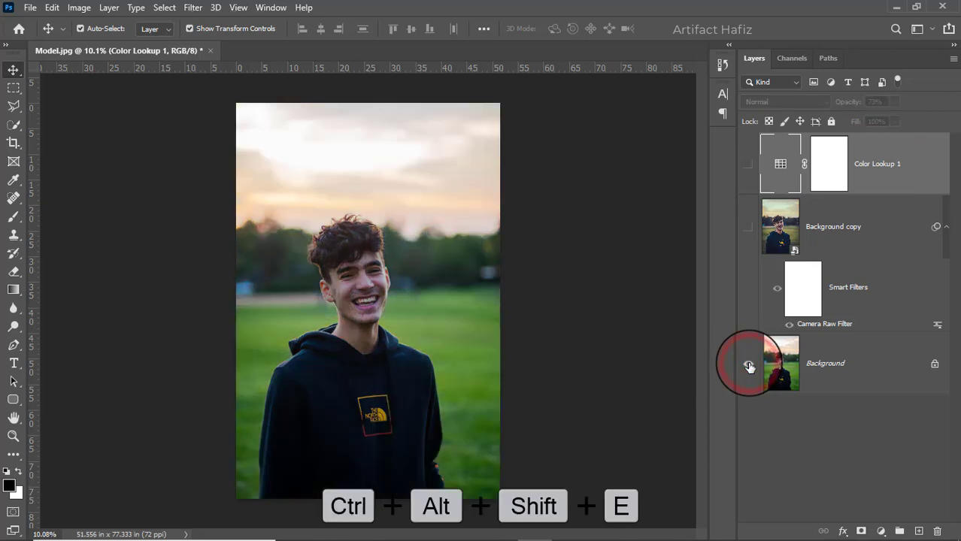
{"action": "left_click", "coordinate": [748, 364], "text": "alt"}
{"action": "left_click", "coordinate": [748, 365], "text": "alt"}
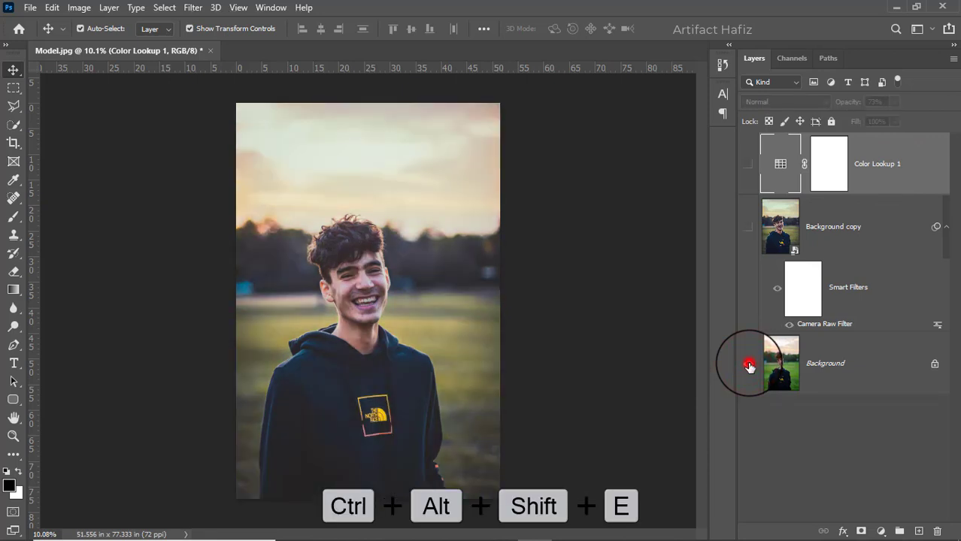
{"action": "left_click", "coordinate": [748, 364], "text": "alt"}
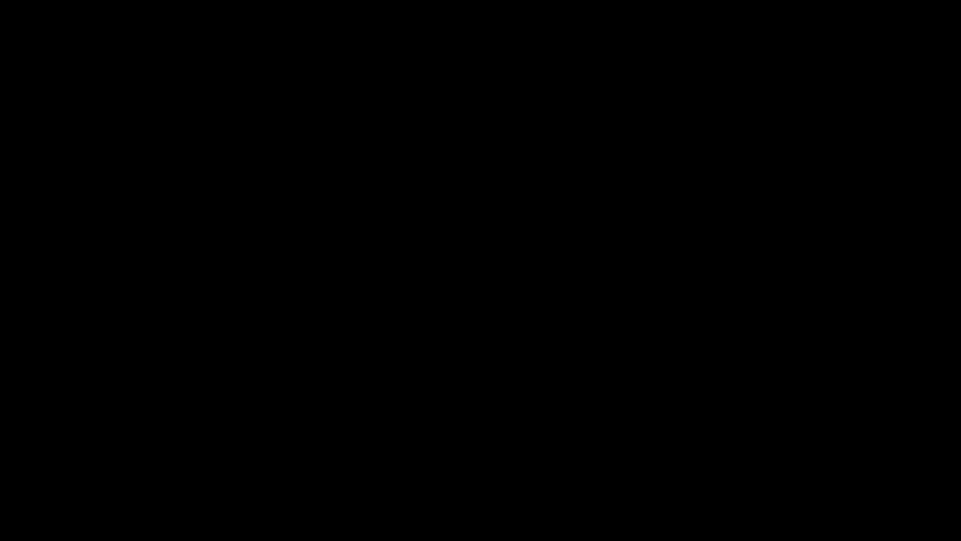